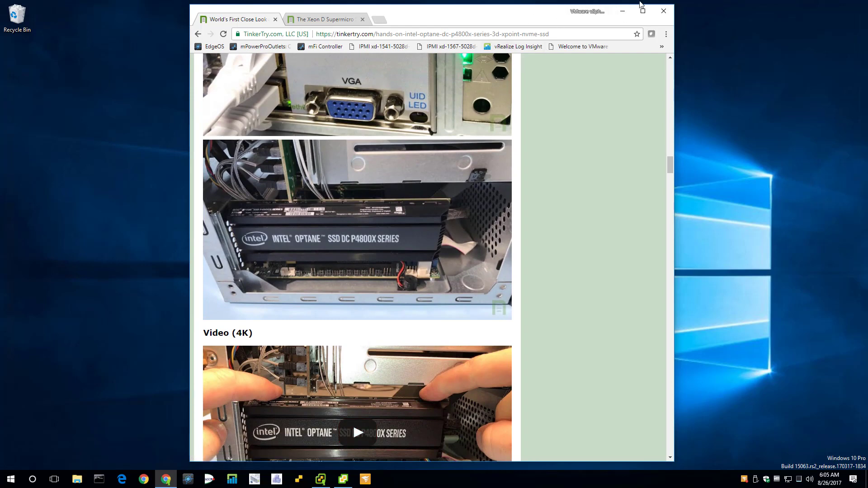
Step: Minimize the Chrome window showing the TinkerTry Optane SSD article
{"action": "left_click", "coordinate": [622, 11]}
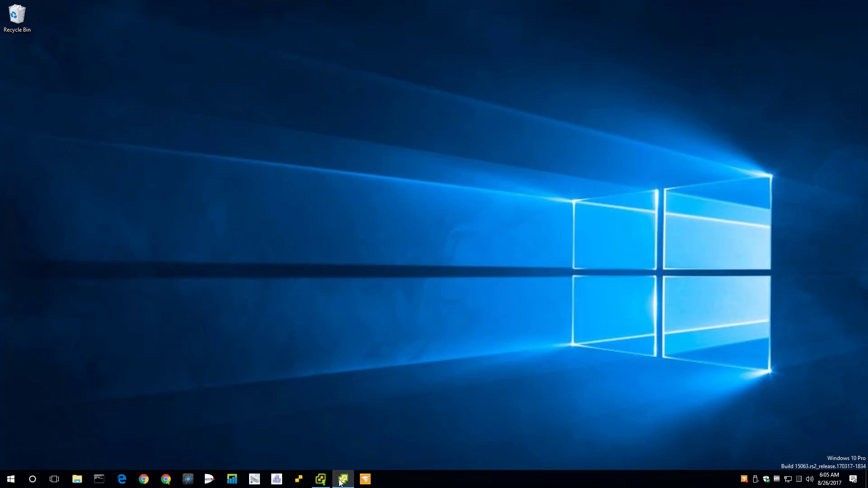
Step: Close the vSphere - Home window from its taskbar preview and open a maximized Chrome new-tab window
{"action": "mouse_move", "coordinate": [342, 481]}
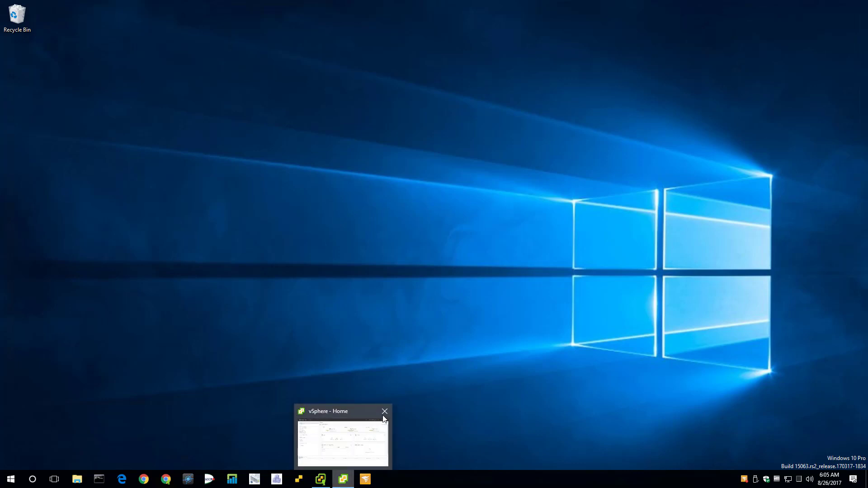
{"action": "left_click", "coordinate": [384, 411]}
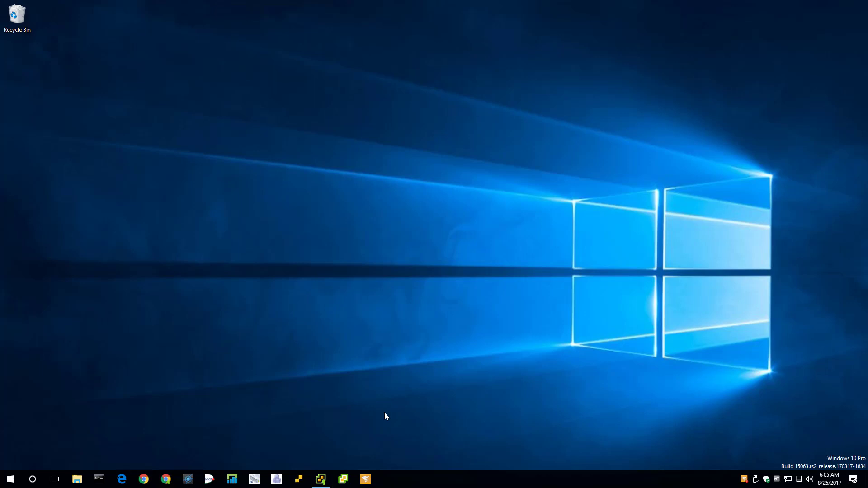
{"action": "left_click", "coordinate": [166, 480]}
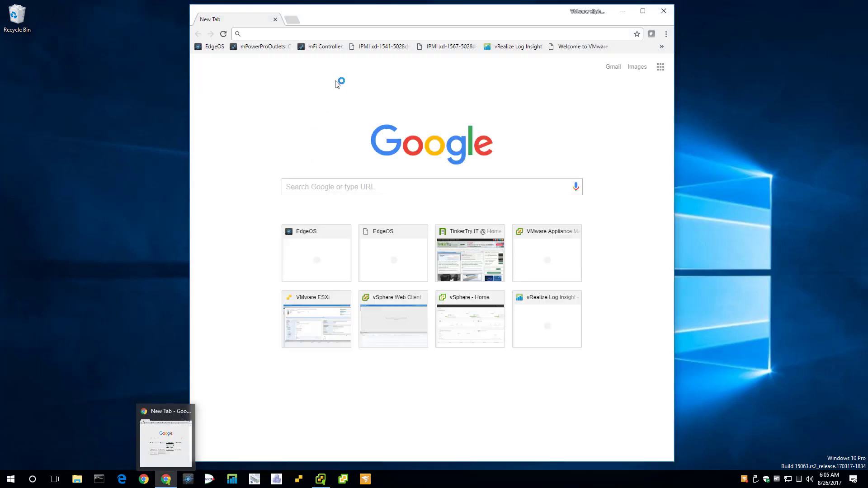
{"action": "left_click", "coordinate": [641, 13]}
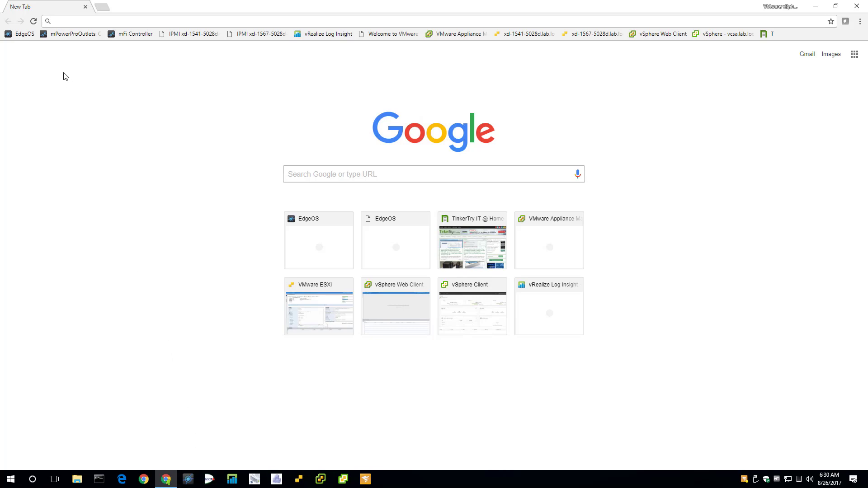
Step: Log in to mPowerProOutlets Controls and add it as a desktop shortcut that opens as a window
{"action": "left_click", "coordinate": [75, 34]}
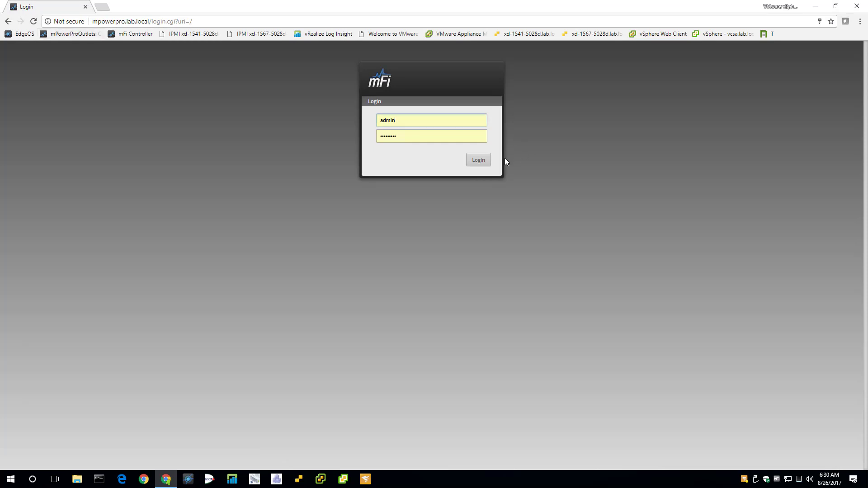
{"action": "left_click", "coordinate": [480, 160]}
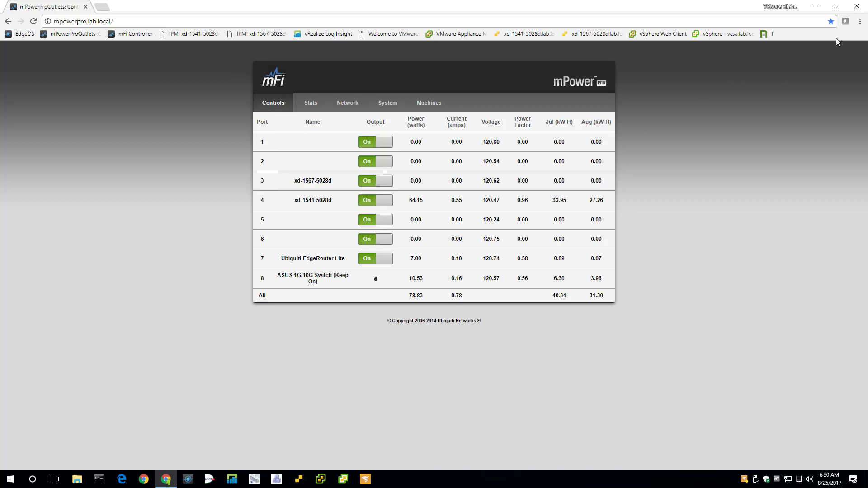
{"action": "left_click", "coordinate": [860, 22]}
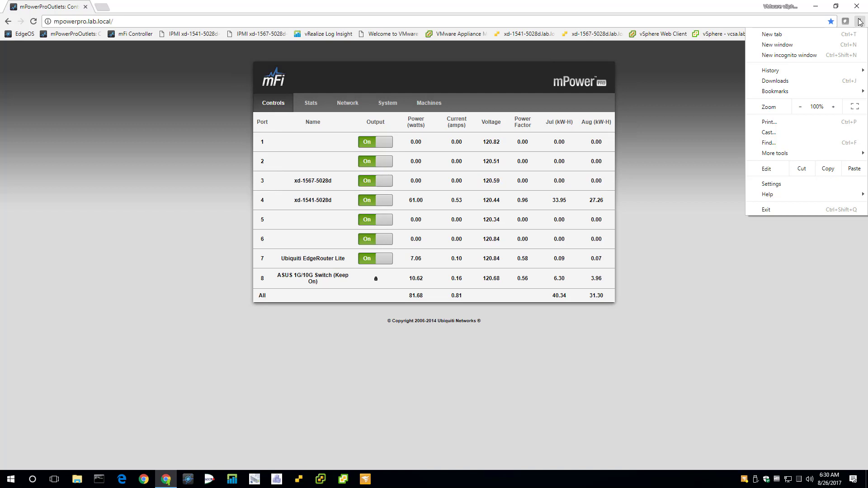
{"action": "mouse_move", "coordinate": [799, 157]}
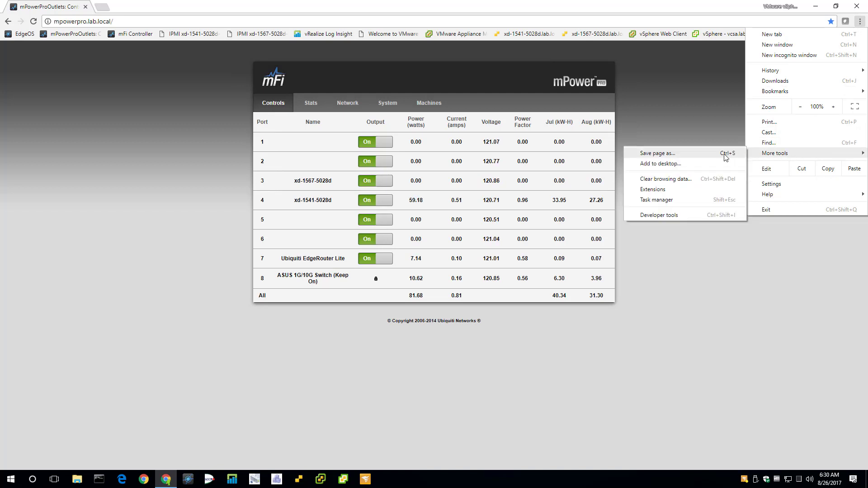
{"action": "left_click", "coordinate": [699, 164]}
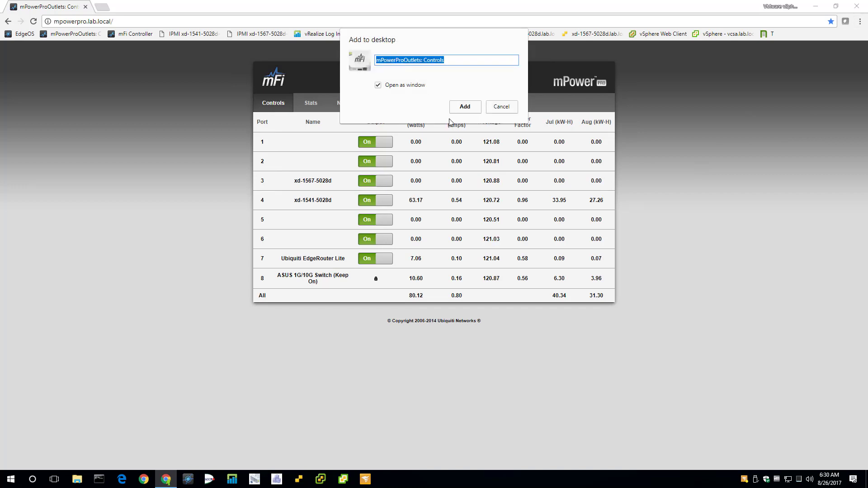
{"action": "left_click", "coordinate": [461, 111]}
{"action": "left_click", "coordinate": [858, 5]}
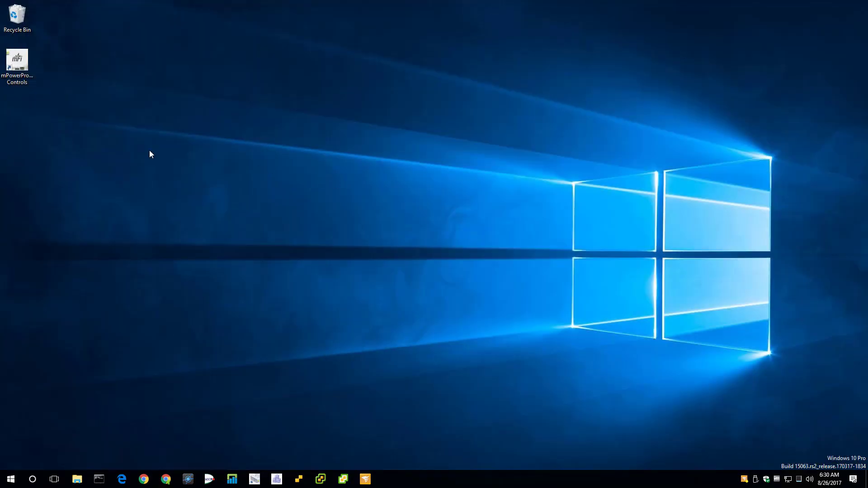
Step: Pin the mPowerProOutlets Controls shortcut to the taskbar and delete its desktop copy
{"action": "right_click", "coordinate": [11, 66]}
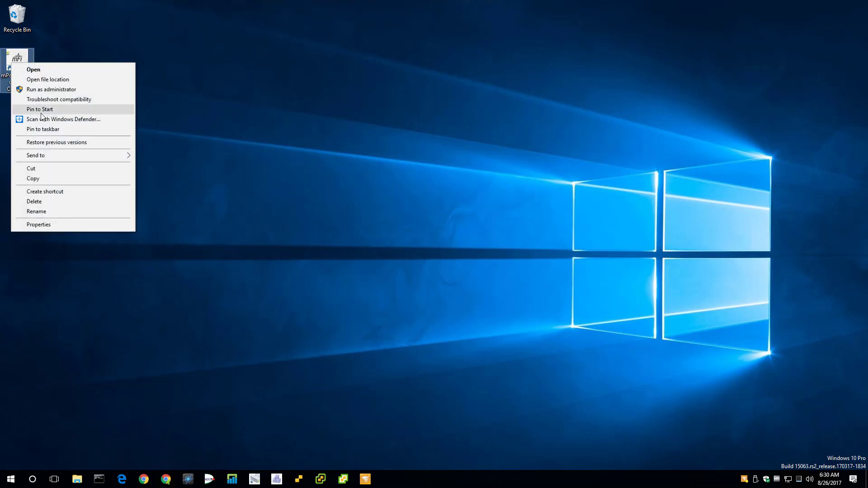
{"action": "left_click", "coordinate": [50, 129]}
{"action": "right_click", "coordinate": [25, 73]}
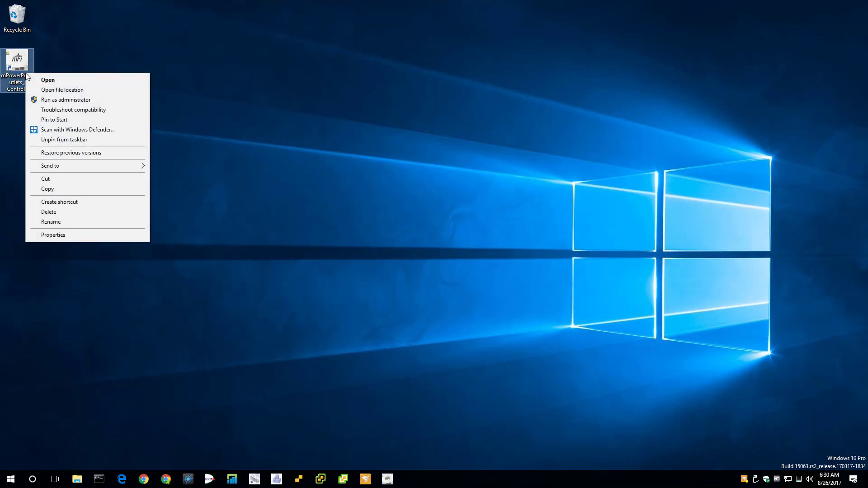
{"action": "left_click", "coordinate": [49, 212]}
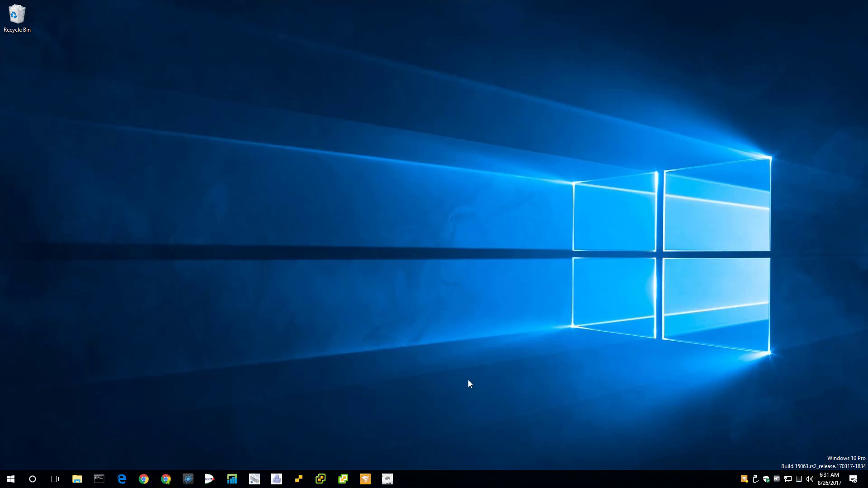
Step: Move the pinned mPower icon earlier in the taskbar order and close the extra Chrome window
{"action": "left_click_drag", "start_coordinate": [387, 480], "coordinate": [264, 481]}
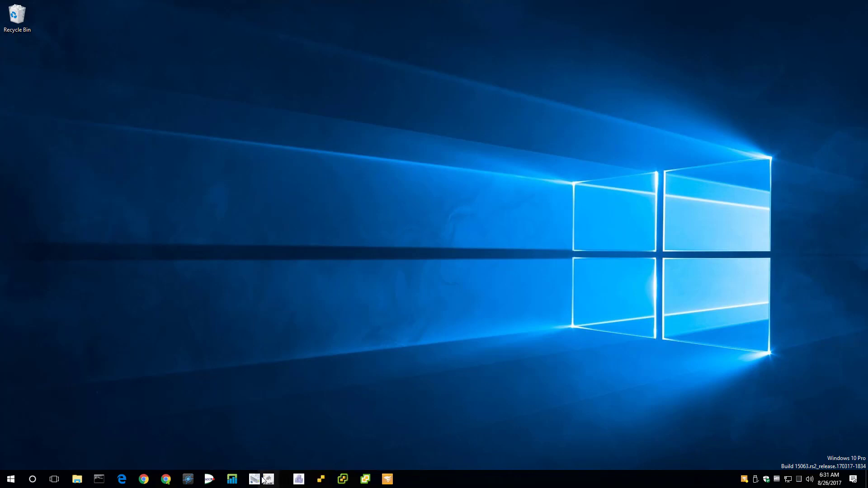
{"action": "left_click", "coordinate": [158, 480]}
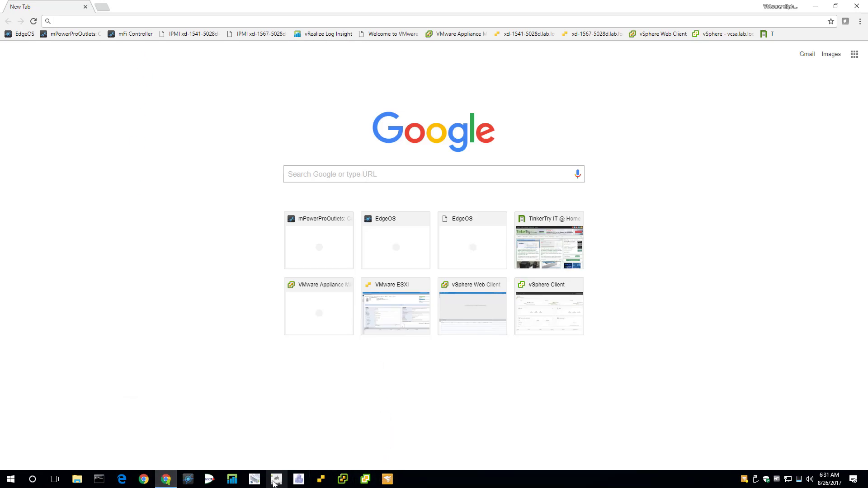
{"action": "left_click_drag", "start_coordinate": [275, 483], "coordinate": [206, 484]}
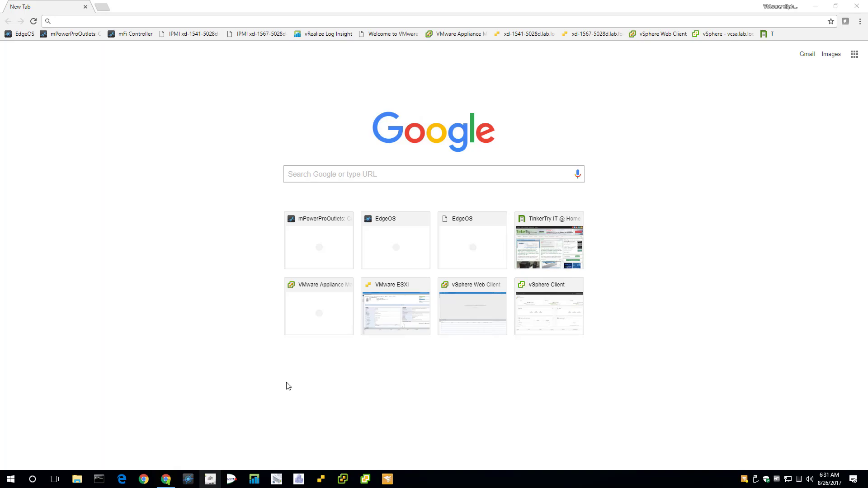
{"action": "left_click", "coordinate": [854, 9]}
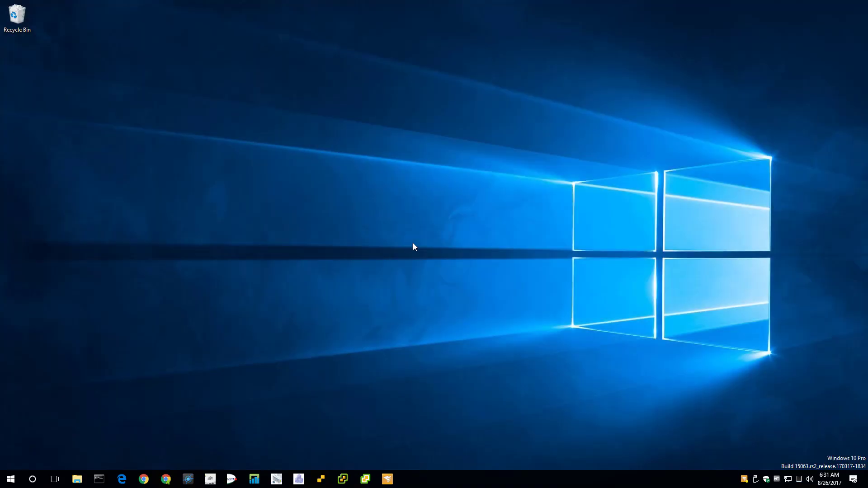
{"action": "left_click", "coordinate": [208, 484]}
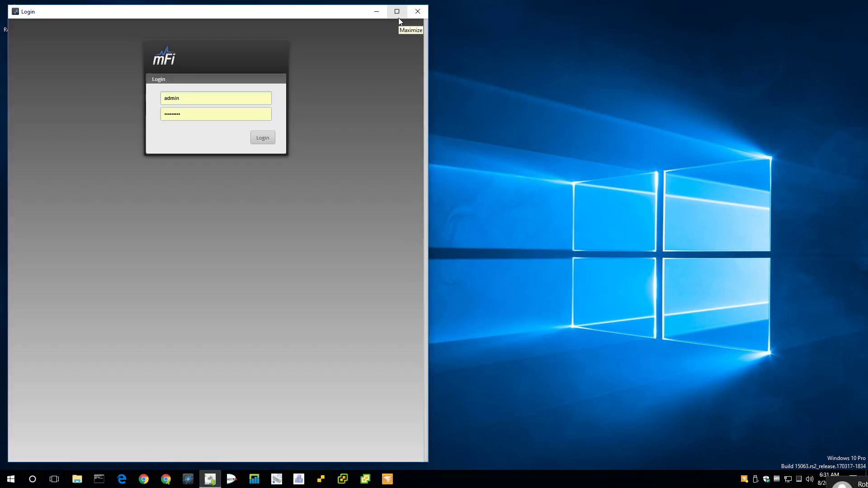
Step: Log in to mPower, maximize it, close and relaunch to confirm it reopens full-screen, then minimize
{"action": "left_click", "coordinate": [264, 142]}
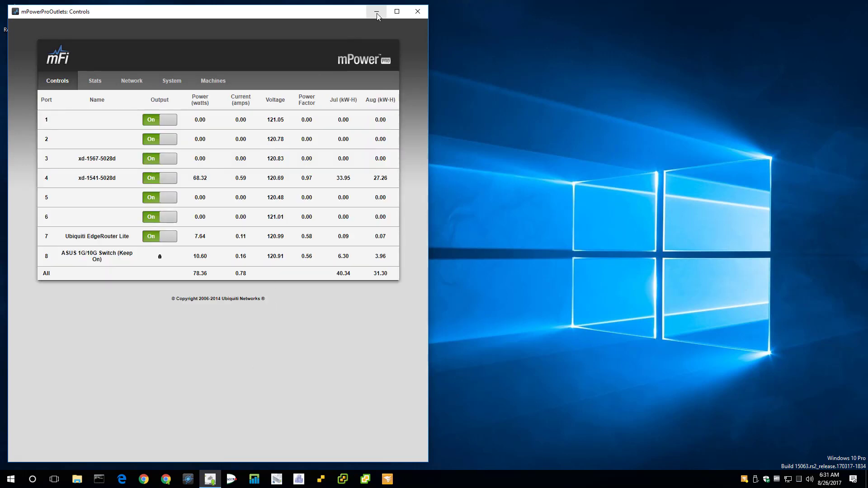
{"action": "left_click", "coordinate": [397, 12]}
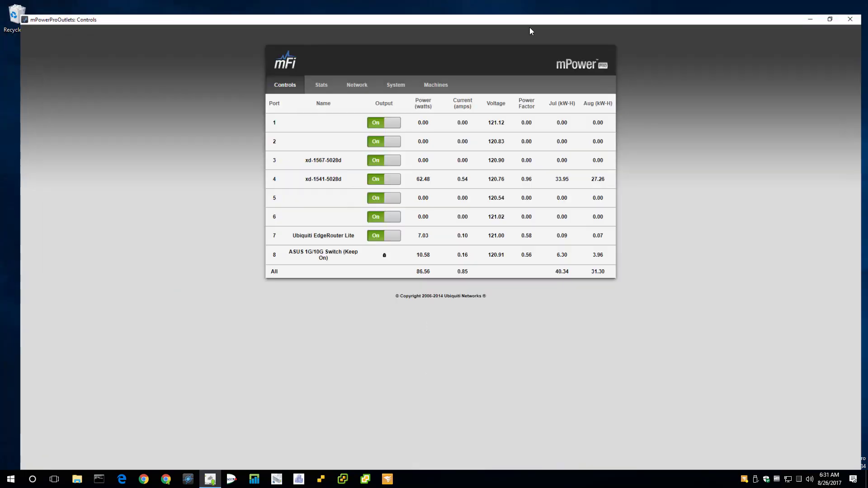
{"action": "key", "text": "alt+F4"}
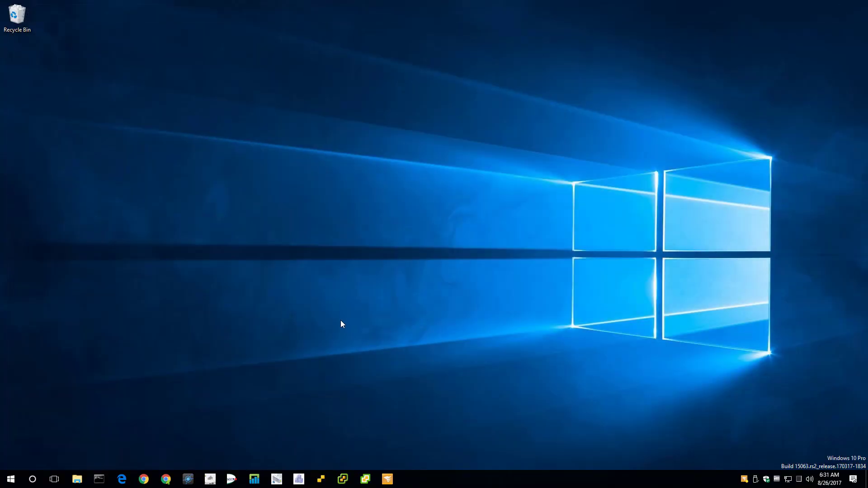
{"action": "left_click", "coordinate": [210, 480]}
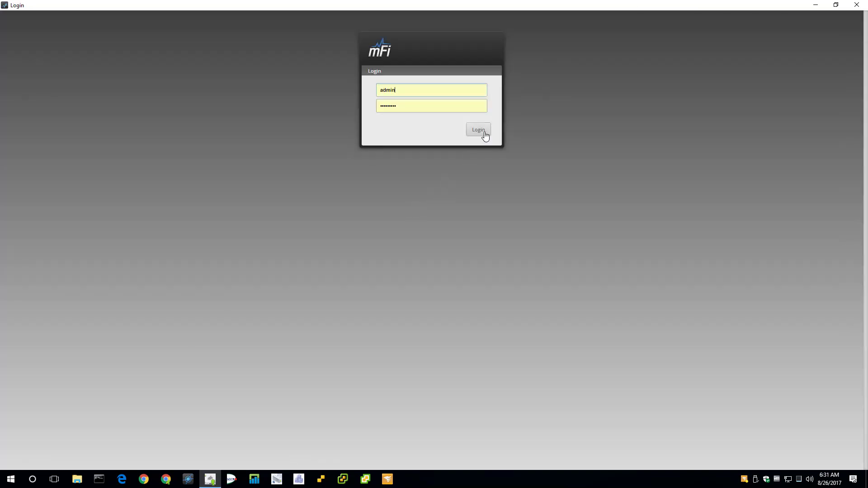
{"action": "left_click", "coordinate": [483, 133]}
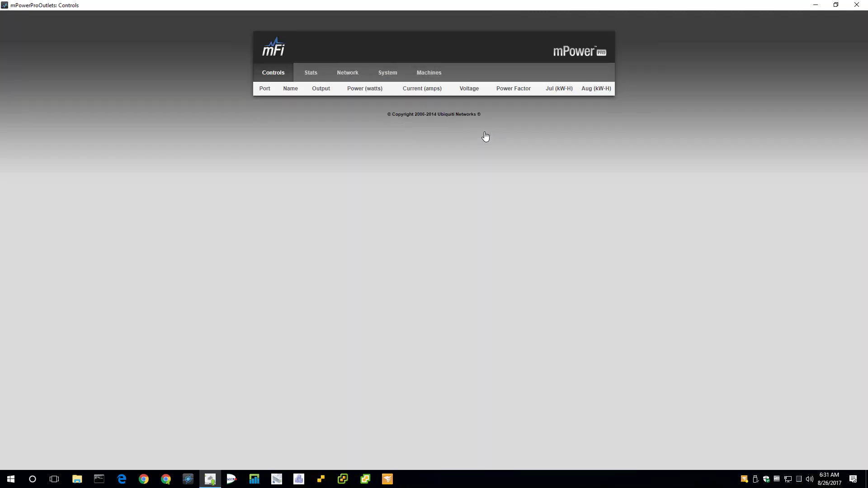
{"action": "left_click", "coordinate": [816, 5]}
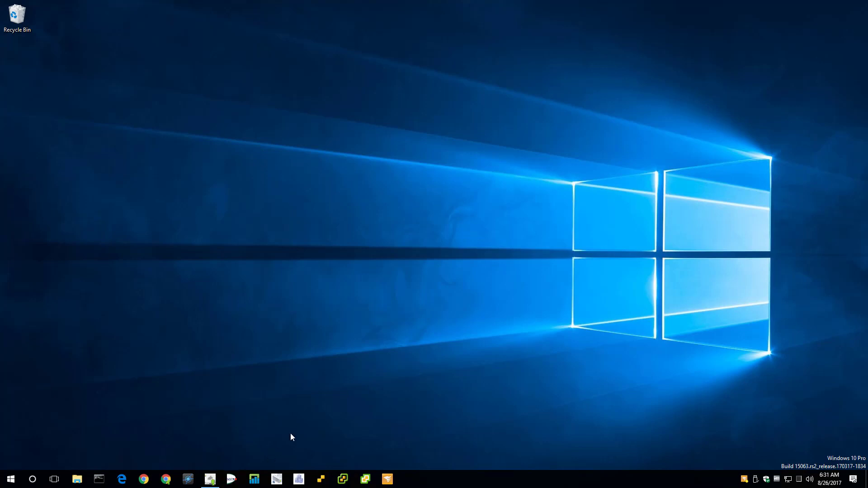
Step: Launch the pinned EdgeOS app window and close the stray Chrome new-tab window
{"action": "left_click", "coordinate": [188, 480]}
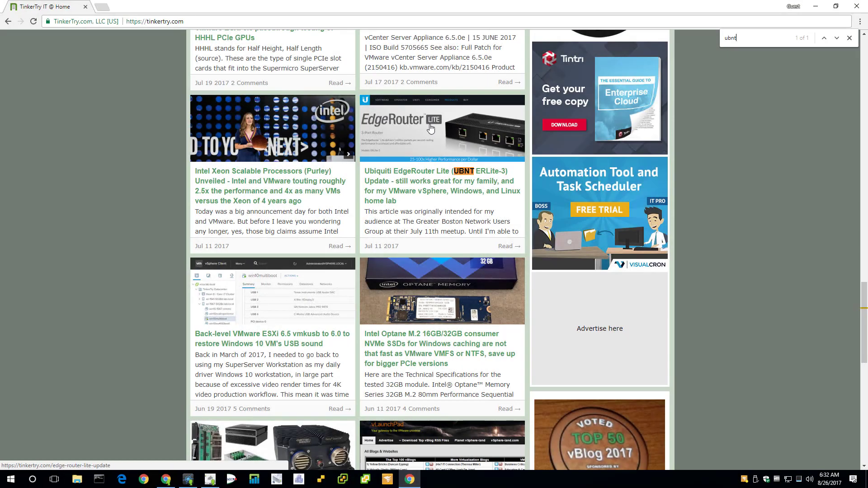
{"action": "left_click", "coordinate": [431, 130]}
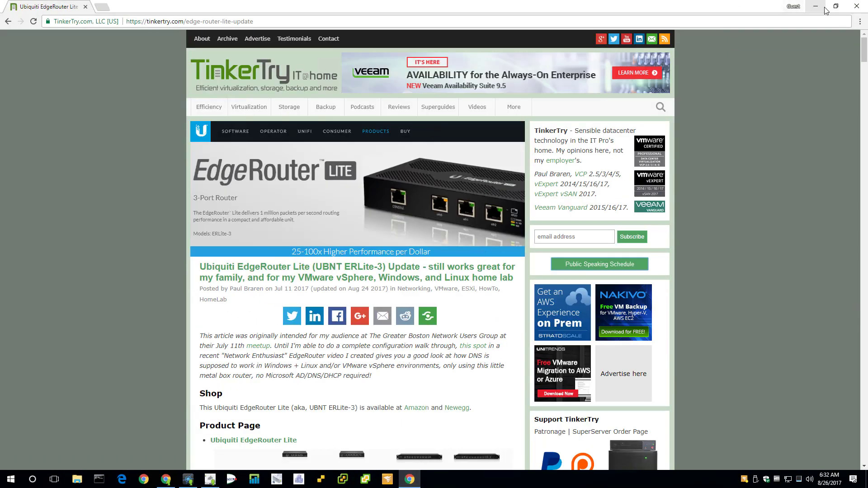
{"action": "key", "text": "alt+Tab"}
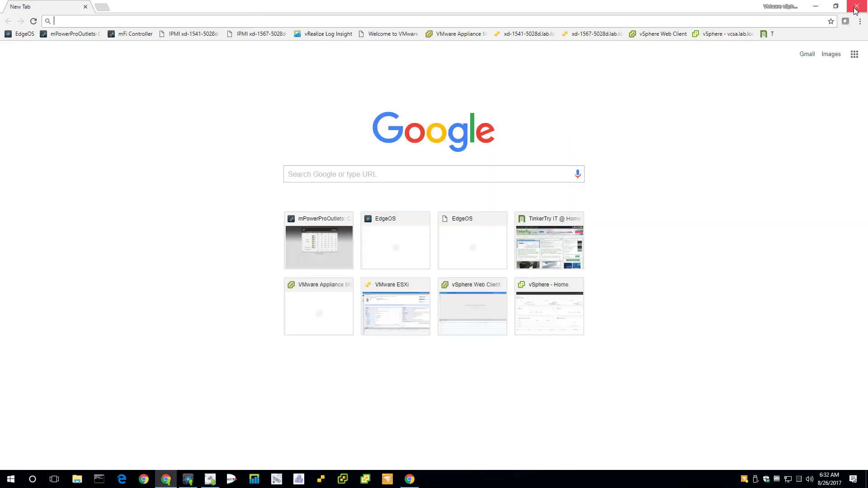
{"action": "left_click", "coordinate": [855, 7]}
Step: Log in to EdgeOS with the router username and password, then minimize the dashboard
{"action": "left_click", "coordinate": [397, 109]}
{"action": "type", "text": "ubnt"}
{"action": "key", "text": "Tab"}
{"action": "type", "text": "u"}
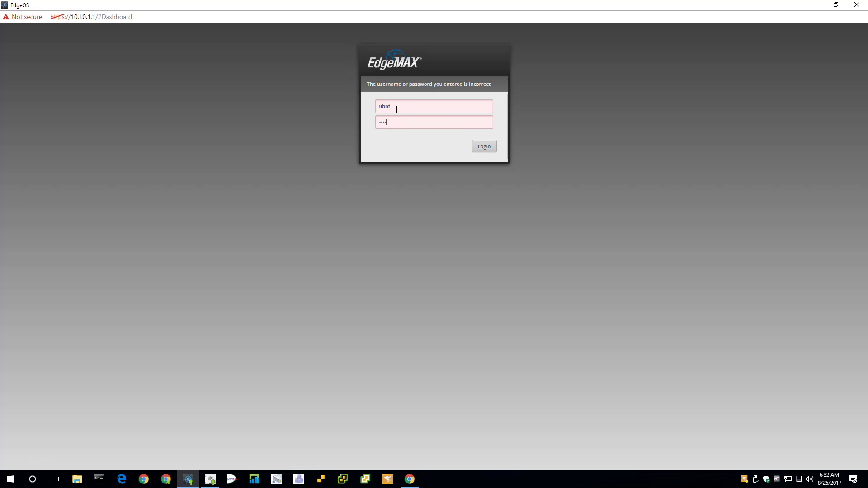
{"action": "key", "text": "Return"}
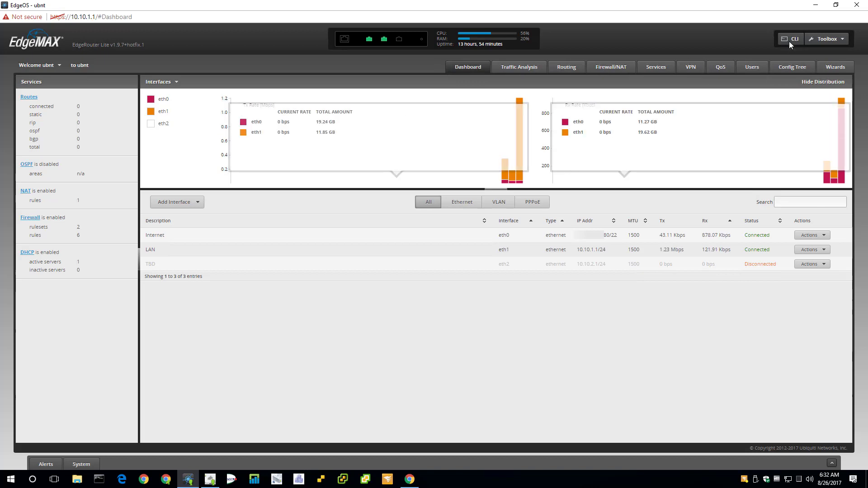
{"action": "left_click", "coordinate": [816, 6]}
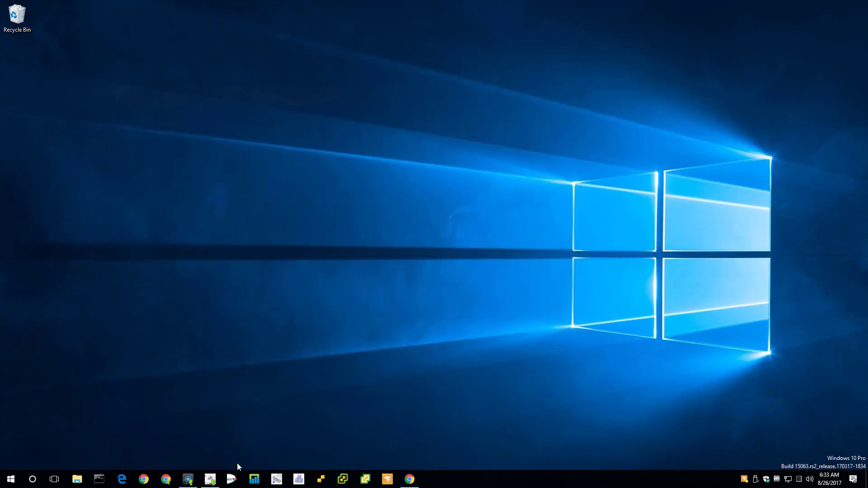
Step: Dismiss the IPMI session-timeout alert and log back in with the admin username and password
{"action": "left_click", "coordinate": [231, 480]}
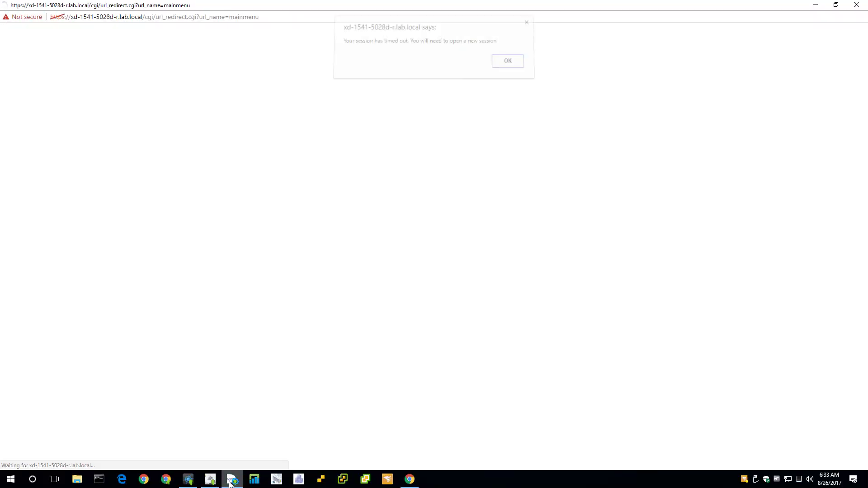
{"action": "left_click", "coordinate": [507, 67]}
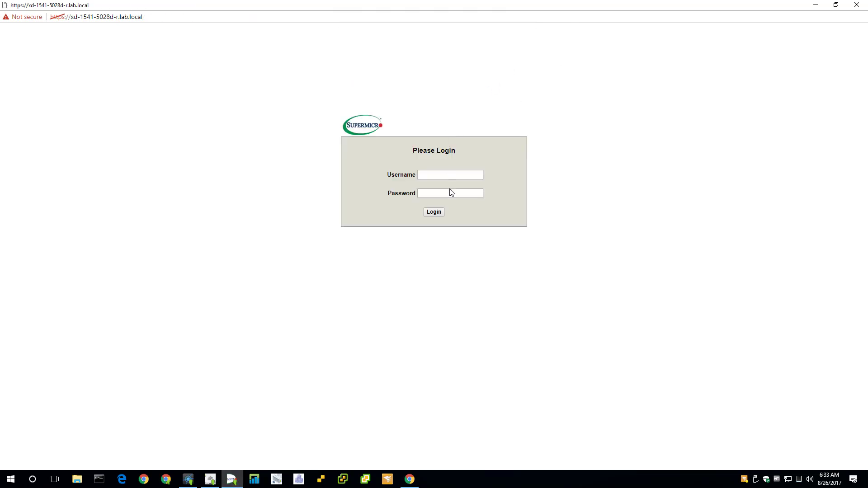
{"action": "left_click", "coordinate": [456, 174]}
{"action": "type", "text": "ADMIN"}
{"action": "key", "text": "Tab"}
{"action": "type", "text": "ADMIN"}
{"action": "key", "text": "Return"}
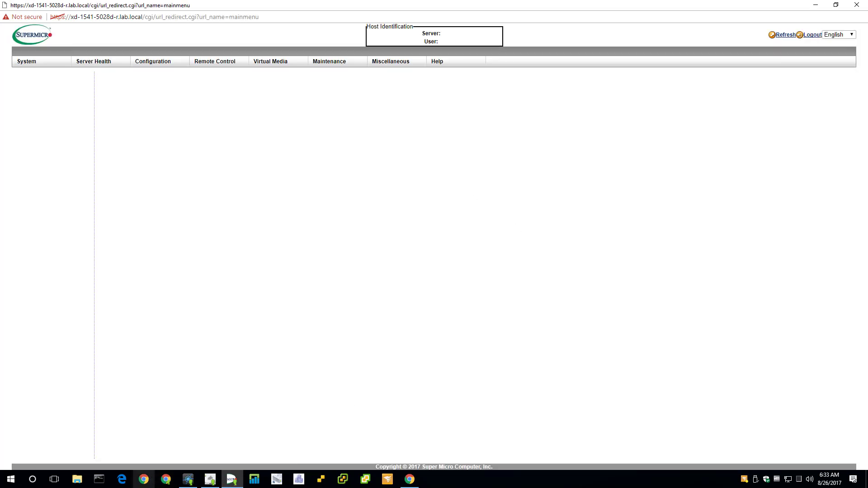
{"action": "left_click", "coordinate": [410, 480]}
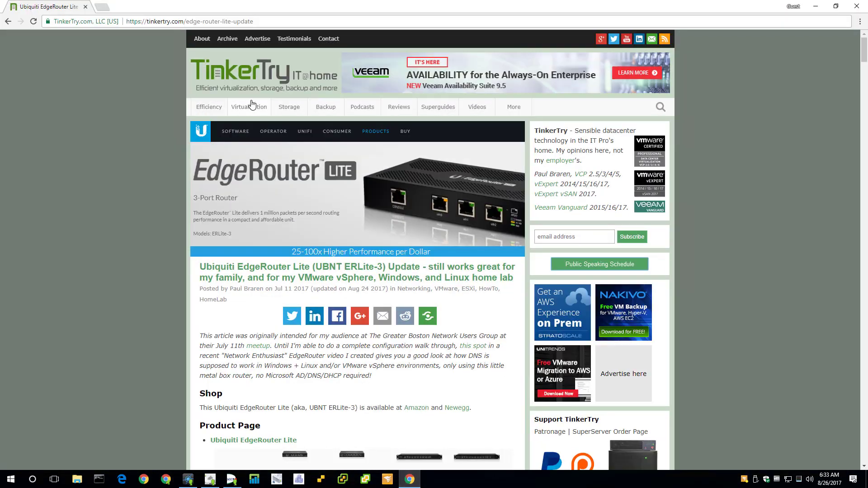
Step: Go from the TinkerTry home page to the author's Twitter and enlarge the server rear-ports photo
{"action": "left_click", "coordinate": [259, 75]}
{"action": "left_click", "coordinate": [613, 39]}
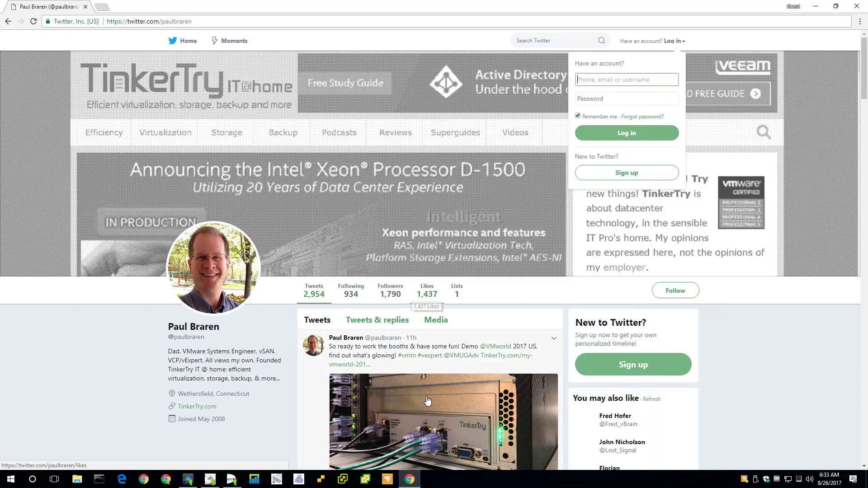
{"action": "left_click", "coordinate": [427, 396]}
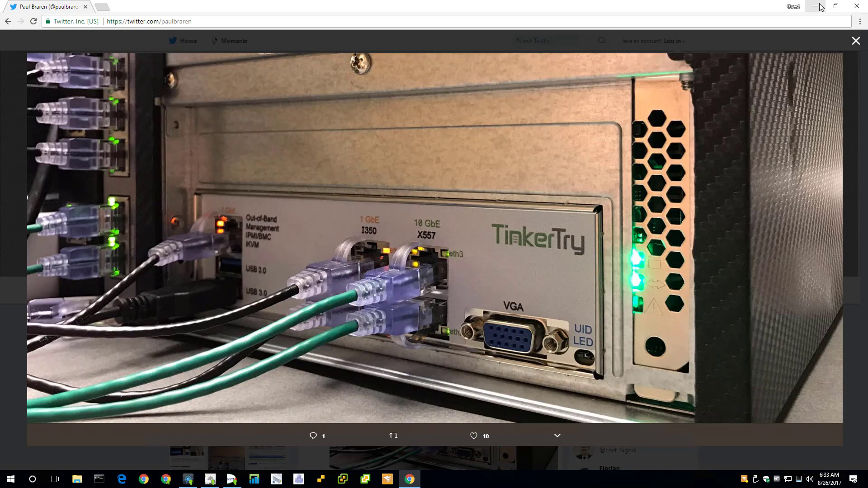
{"action": "key", "text": "alt+Tab"}
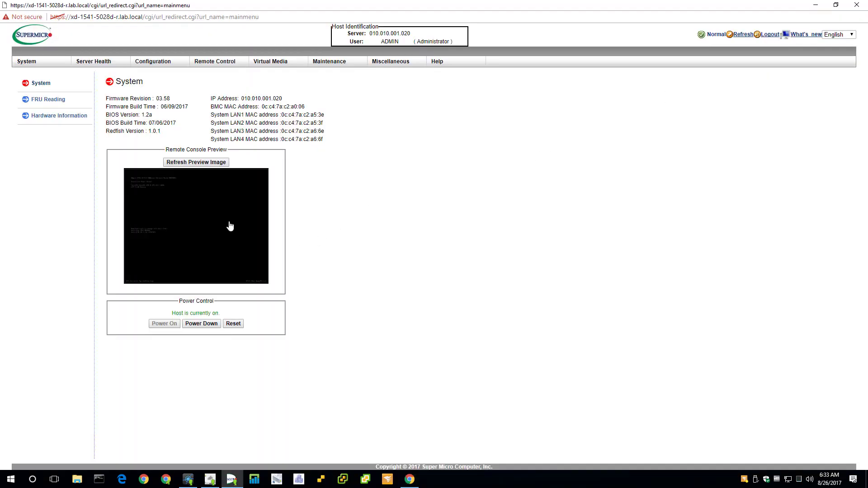
Step: Save the remote console's launch.jnlp file from the preview and dismiss the open-with prompt
{"action": "left_click", "coordinate": [216, 217]}
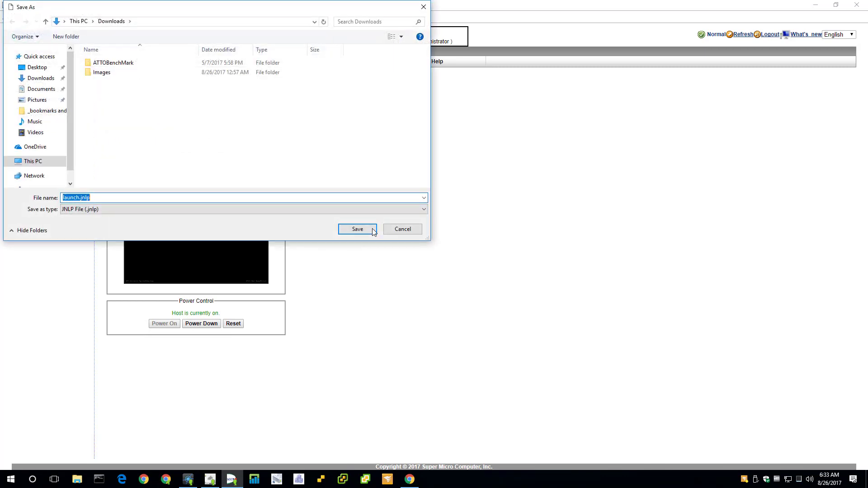
{"action": "left_click", "coordinate": [374, 230]}
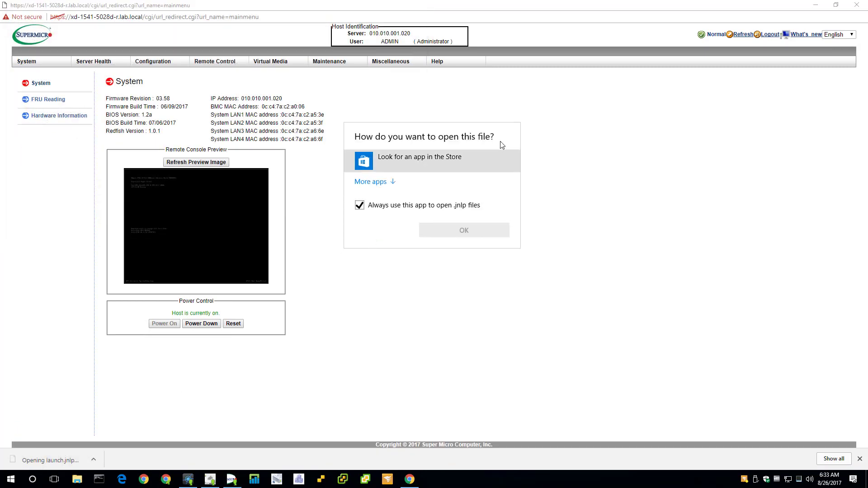
{"action": "left_click", "coordinate": [576, 129]}
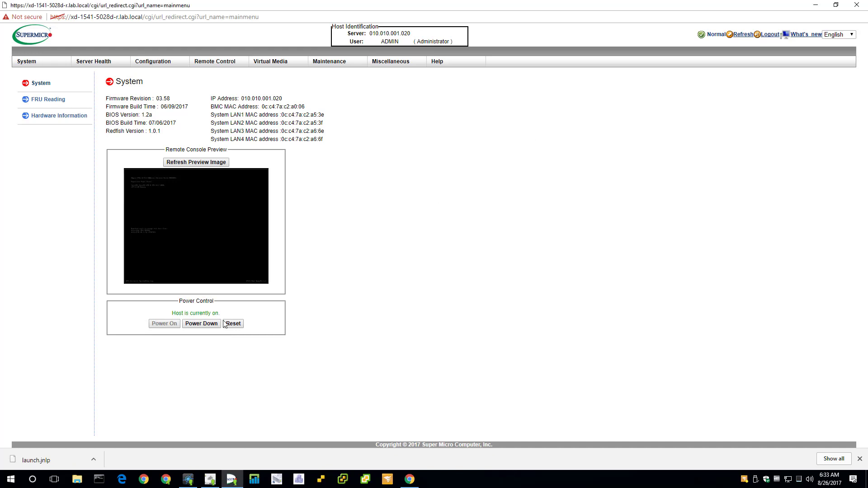
Step: Launch the iKVM/HTML5 remote console from the Remote Control section
{"action": "left_click", "coordinate": [206, 62]}
{"action": "left_click", "coordinate": [31, 116]}
{"action": "left_click", "coordinate": [144, 146]}
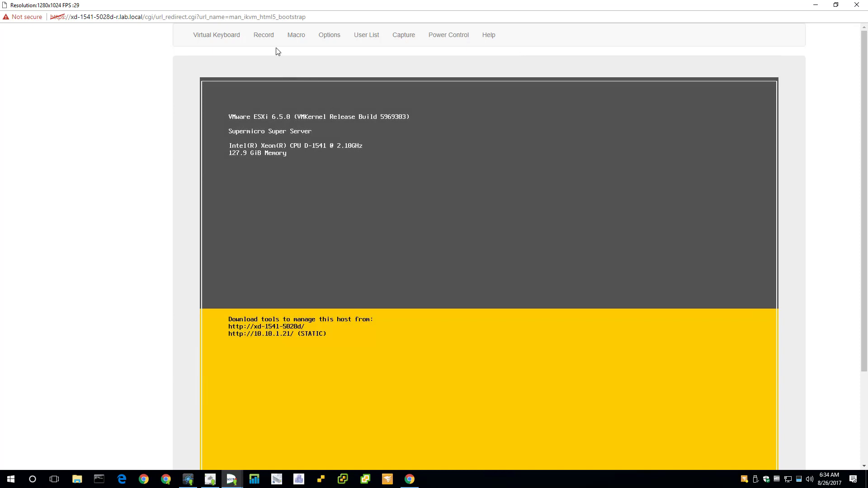
Step: Set the remote console's Image Quality preference to High, then close the console
{"action": "left_click", "coordinate": [326, 36]}
{"action": "left_click", "coordinate": [335, 66]}
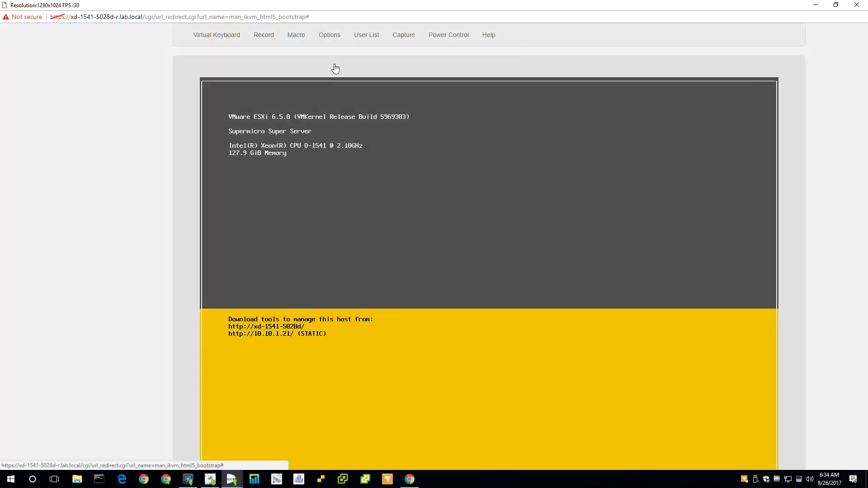
{"action": "left_click_drag", "start_coordinate": [406, 251], "coordinate": [583, 255]}
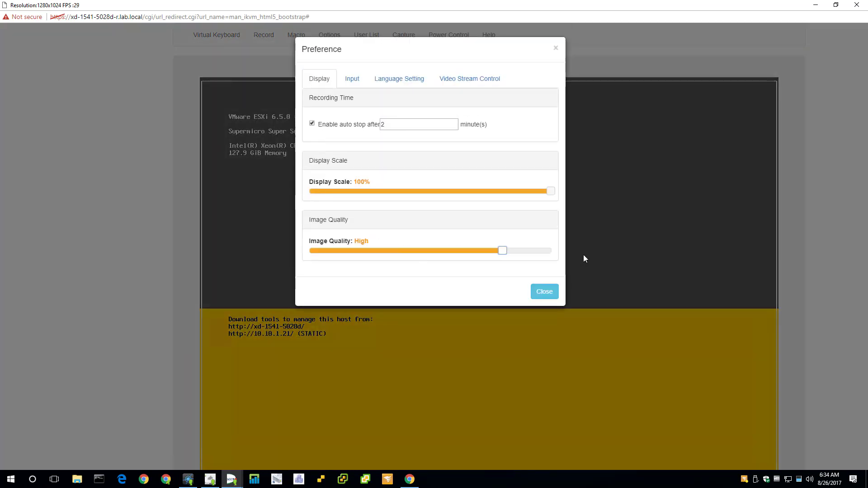
{"action": "left_click", "coordinate": [536, 293]}
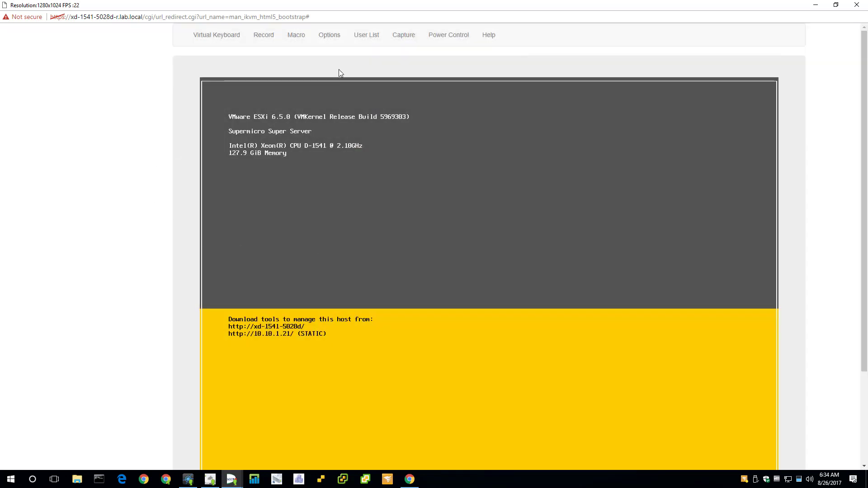
{"action": "left_click", "coordinate": [857, 5]}
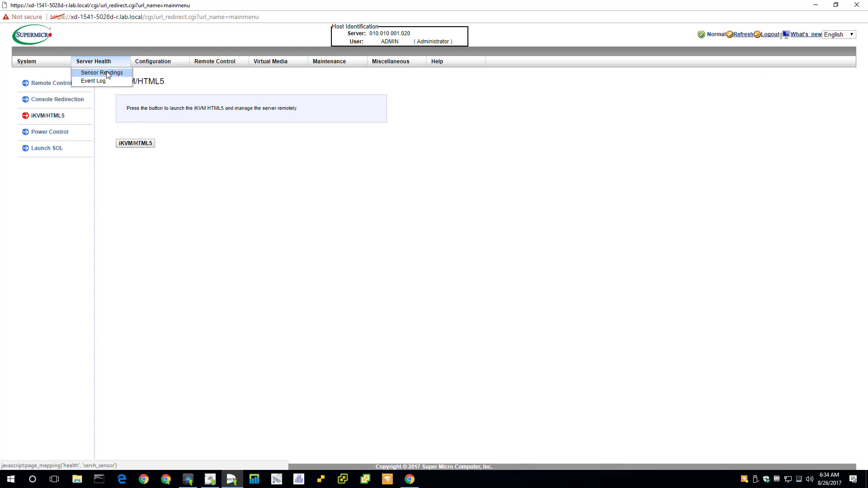
Step: Review the IPMI Sensor Readings, close the IPMI window, and launch the Log Insight app
{"action": "left_click", "coordinate": [108, 74]}
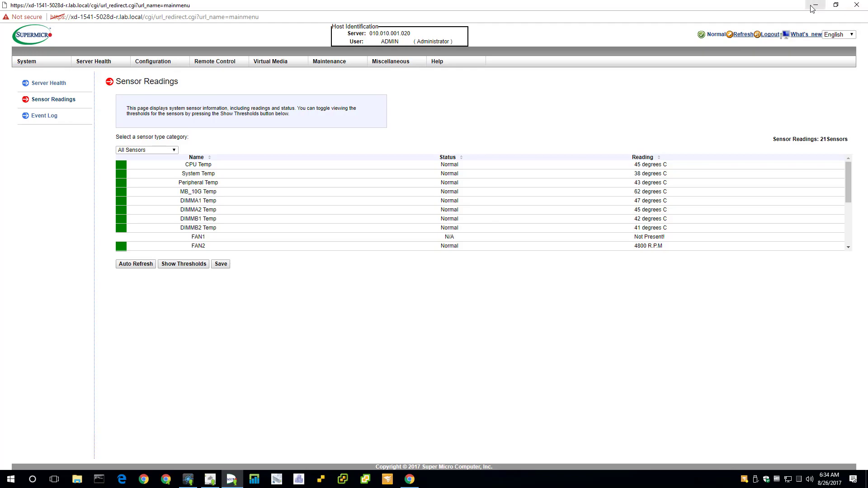
{"action": "left_click", "coordinate": [857, 5]}
{"action": "left_click", "coordinate": [250, 483]}
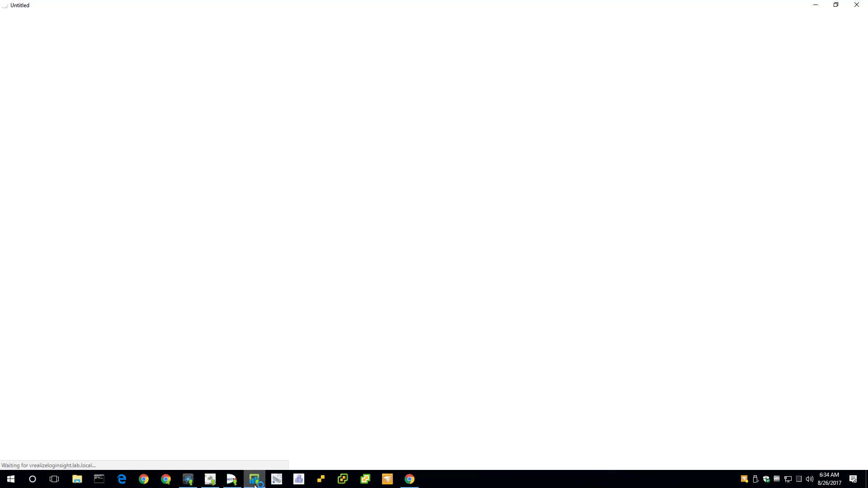
Step: Sign in to vRealize Log Insight with the admin credentials to reach the General Overview dashboard
{"action": "type", "text": "admin"}
{"action": "key", "text": "Tab"}
{"action": "type", "text": "VMw"}
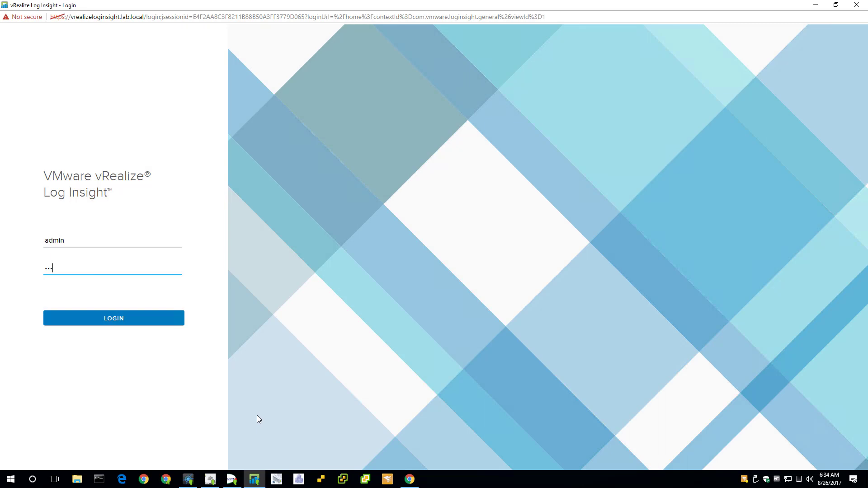
{"action": "type", "text": "are1!"}
{"action": "key", "text": "Return"}
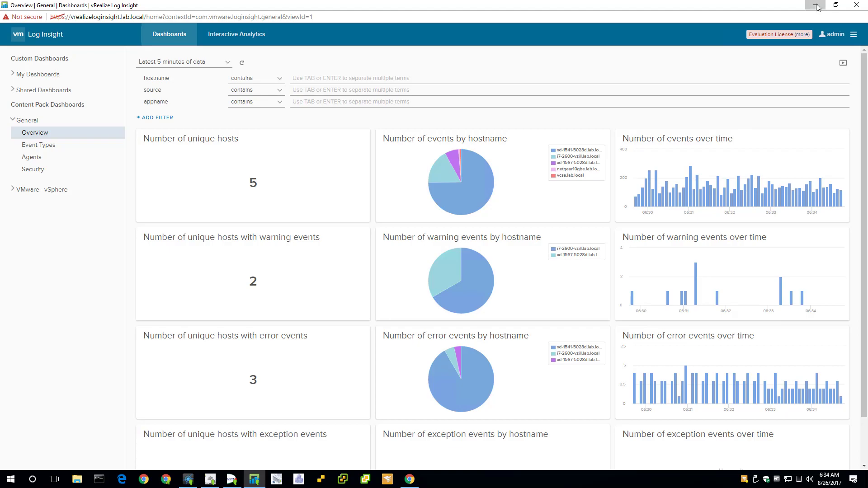
Step: Minimize Log Insight, then bring up and minimize the vSphere welcome window
{"action": "left_click", "coordinate": [816, 6]}
{"action": "left_click", "coordinate": [278, 480]}
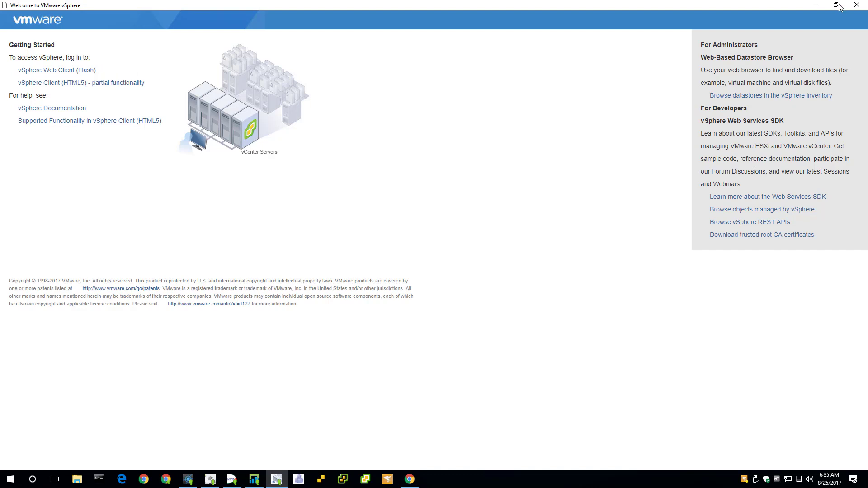
{"action": "left_click", "coordinate": [815, 5]}
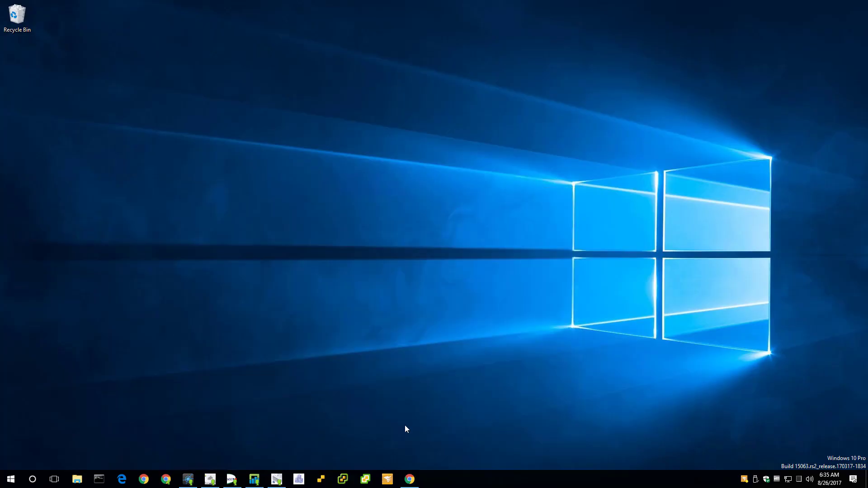
Step: Bring up VMware Appliance Management and log in
{"action": "left_click", "coordinate": [299, 481]}
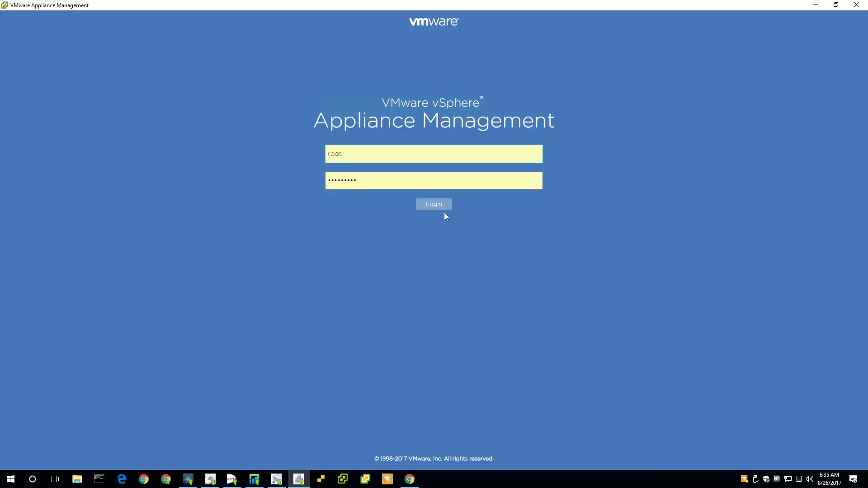
{"action": "left_click", "coordinate": [444, 207]}
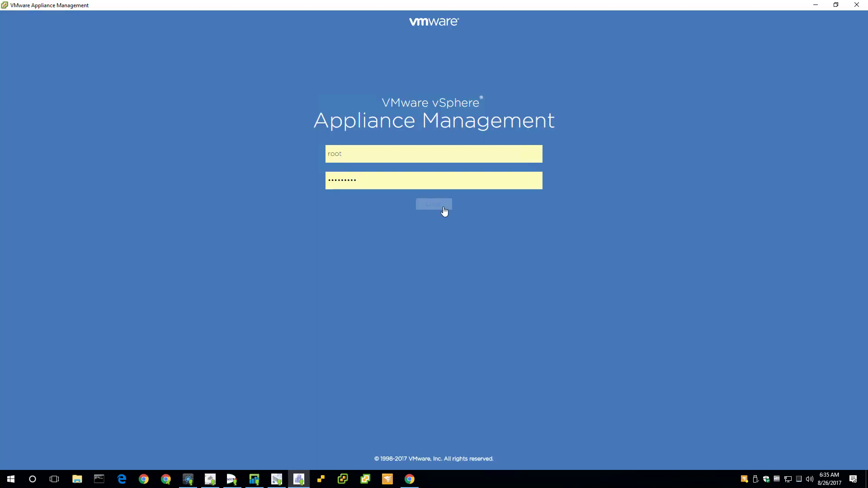
{"action": "left_click", "coordinate": [442, 207]}
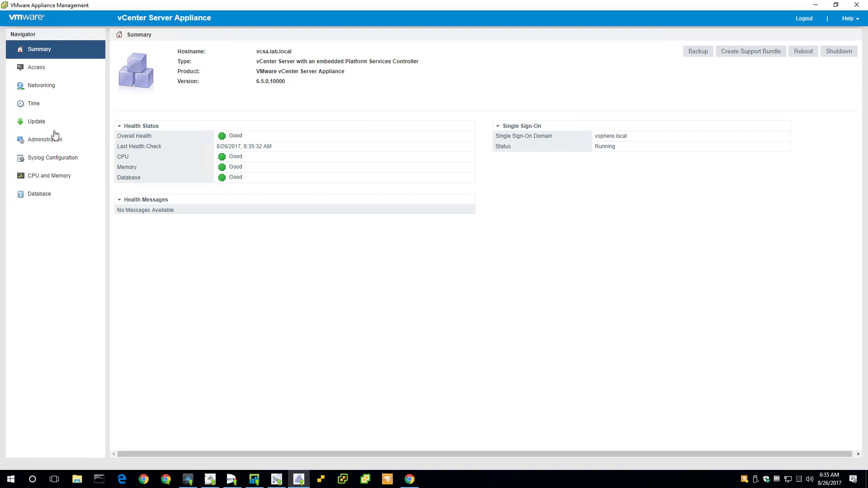
Step: Check the online repository on the Update page, confirming the latest updates are installed, then minimize
{"action": "left_click", "coordinate": [40, 128]}
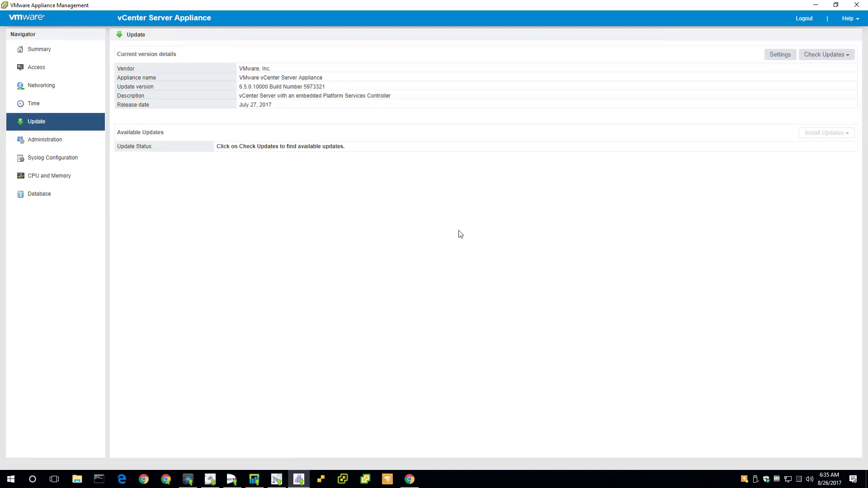
{"action": "left_click", "coordinate": [831, 58]}
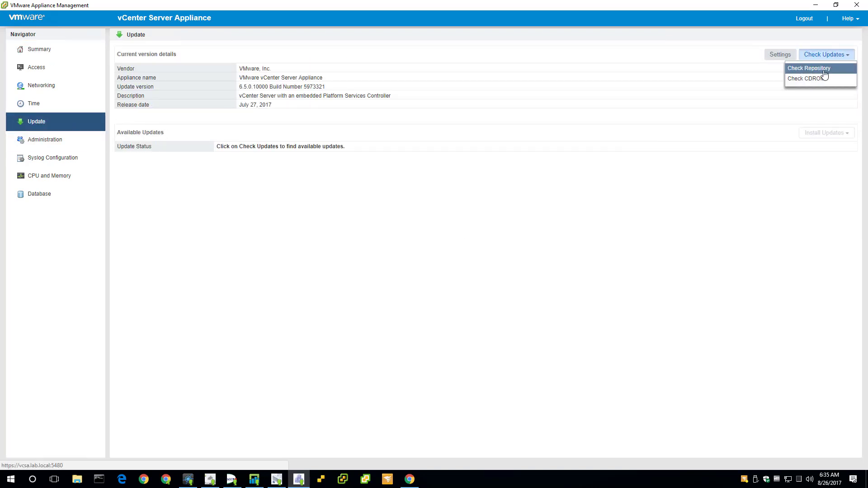
{"action": "left_click", "coordinate": [826, 72]}
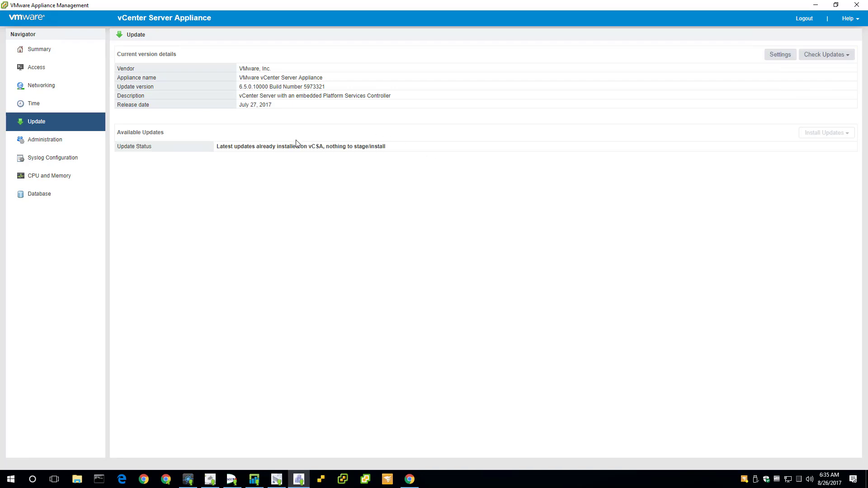
{"action": "left_click", "coordinate": [816, 5]}
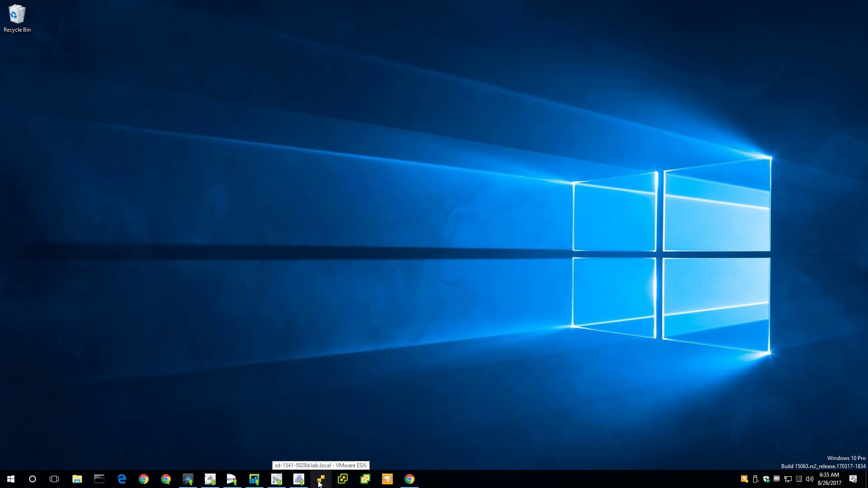
Step: Log in to the ESXi Host Client, then reopen it maximized from the taskbar
{"action": "left_click", "coordinate": [319, 481]}
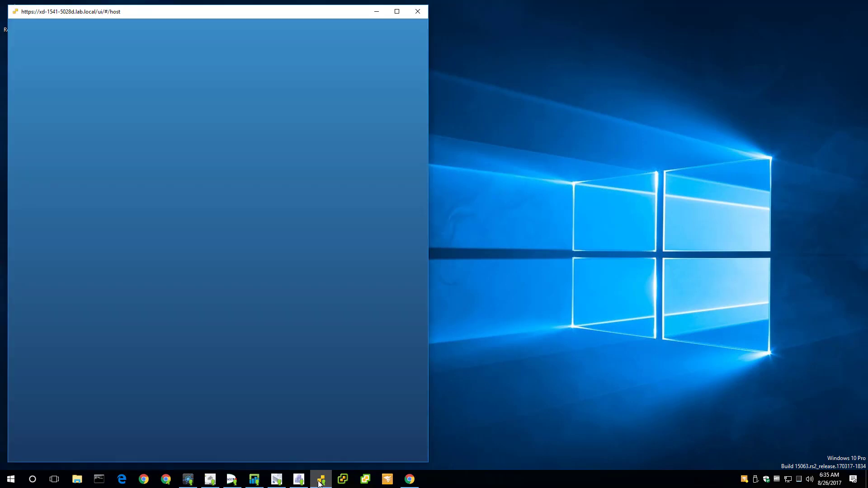
{"action": "left_click", "coordinate": [171, 213]}
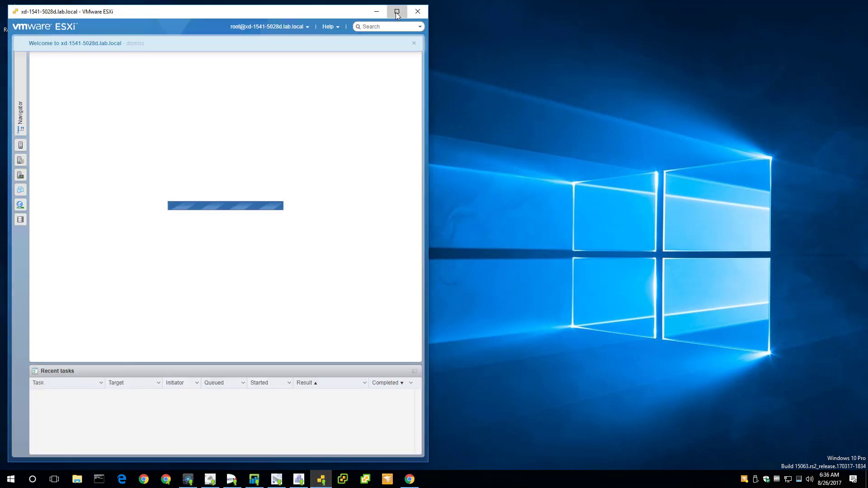
{"action": "left_click", "coordinate": [398, 13]}
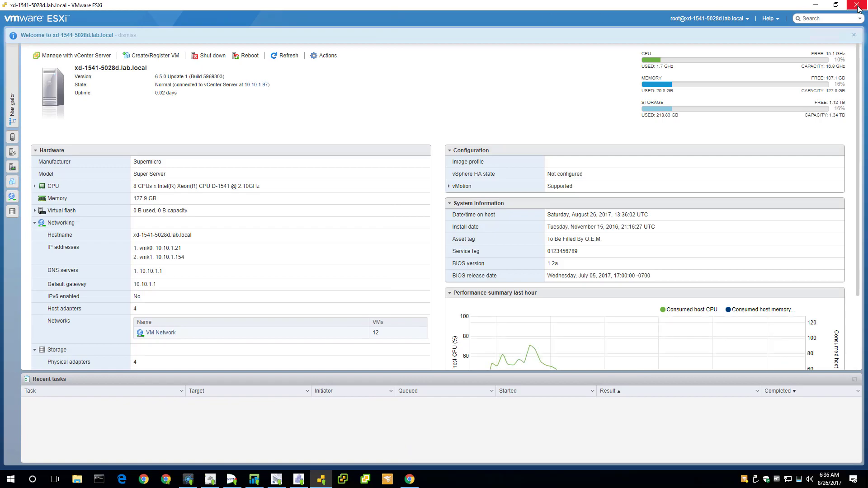
{"action": "left_click", "coordinate": [856, 5]}
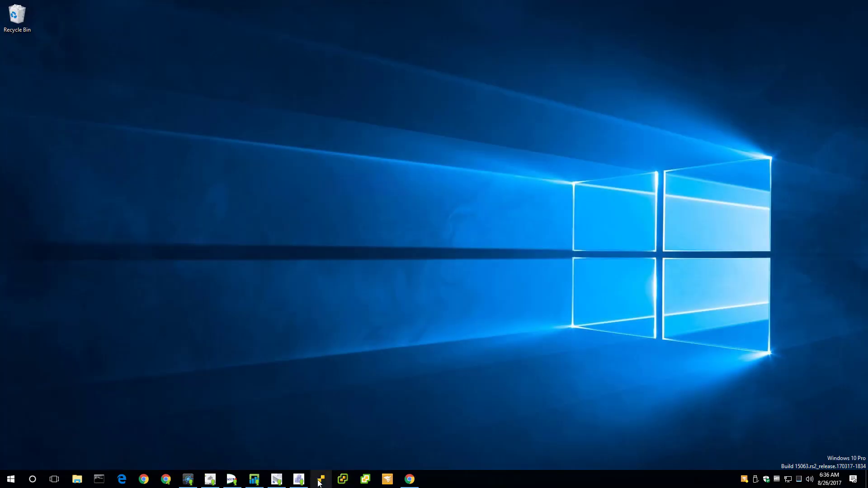
{"action": "left_click", "coordinate": [320, 480]}
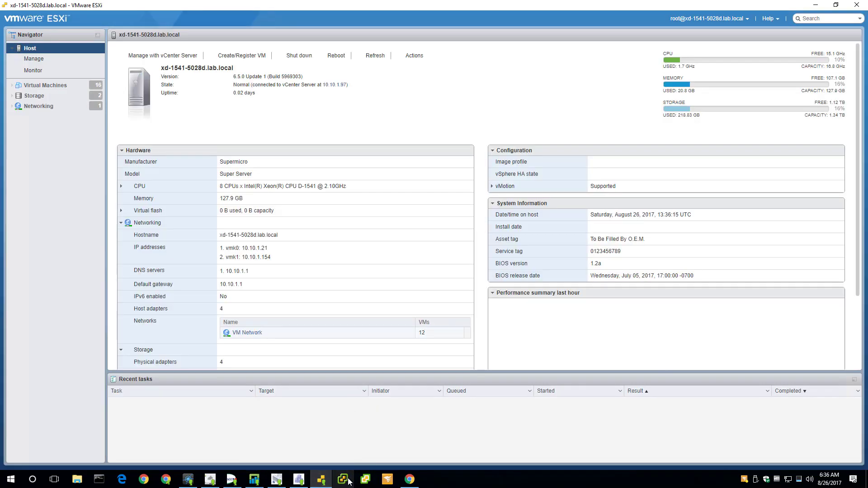
Step: Set auto-refresh to 15 seconds, list the host's 16 virtual machines, then minimize
{"action": "left_click", "coordinate": [749, 24]}
{"action": "mouse_move", "coordinate": [724, 31]}
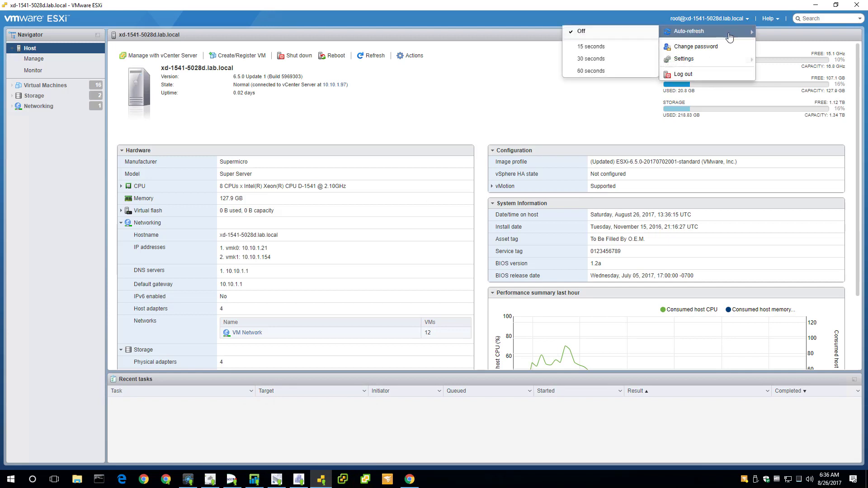
{"action": "left_click", "coordinate": [591, 47]}
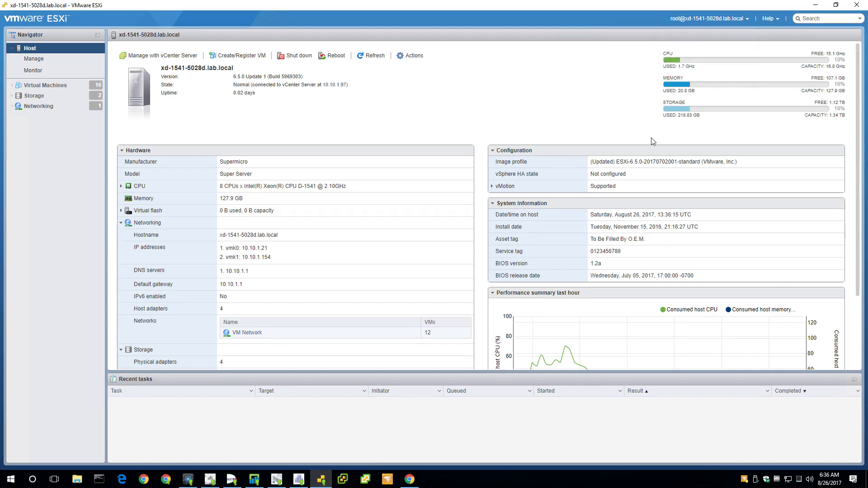
{"action": "scroll", "coordinate": [615, 303], "scroll_direction": "down", "scroll_amount": 3}
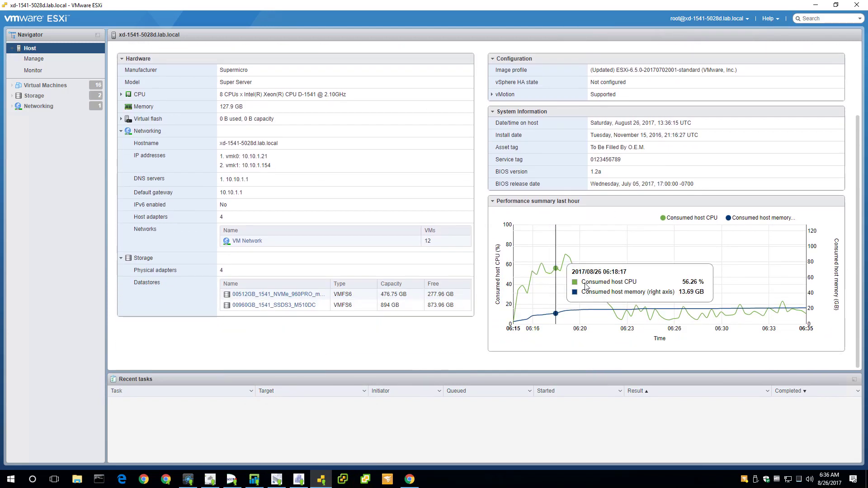
{"action": "scroll", "coordinate": [453, 223], "scroll_direction": "up", "scroll_amount": 3}
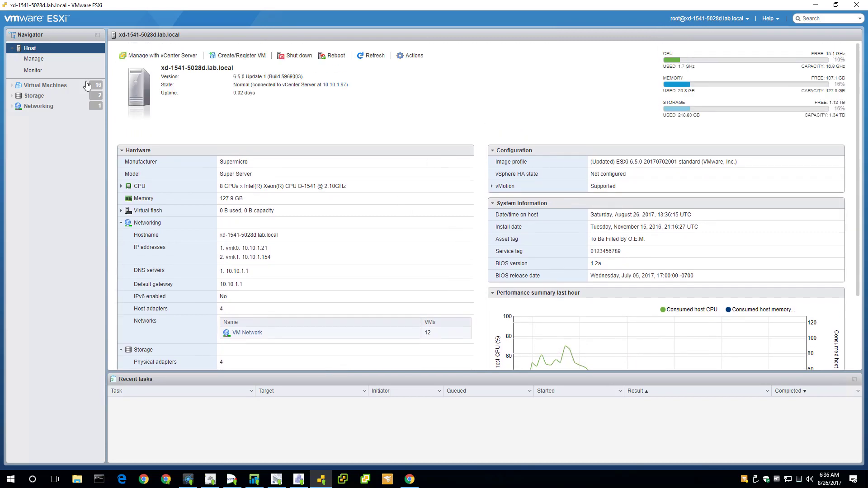
{"action": "left_click", "coordinate": [20, 87]}
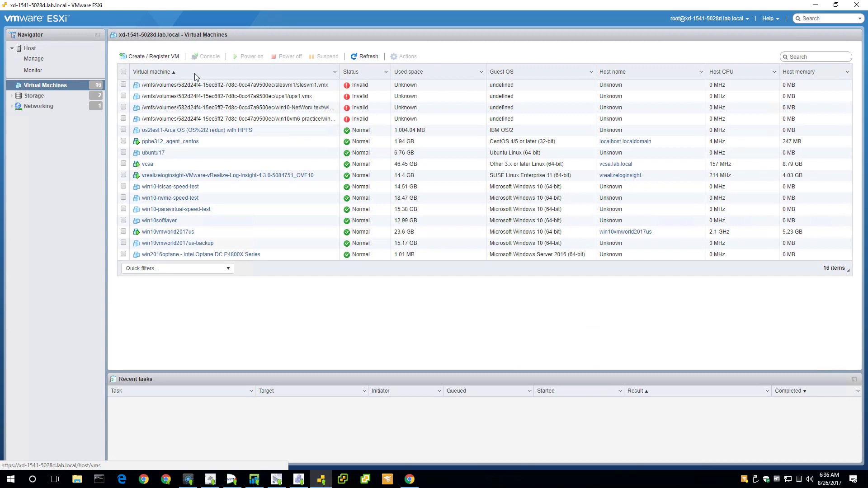
{"action": "left_click", "coordinate": [817, 6]}
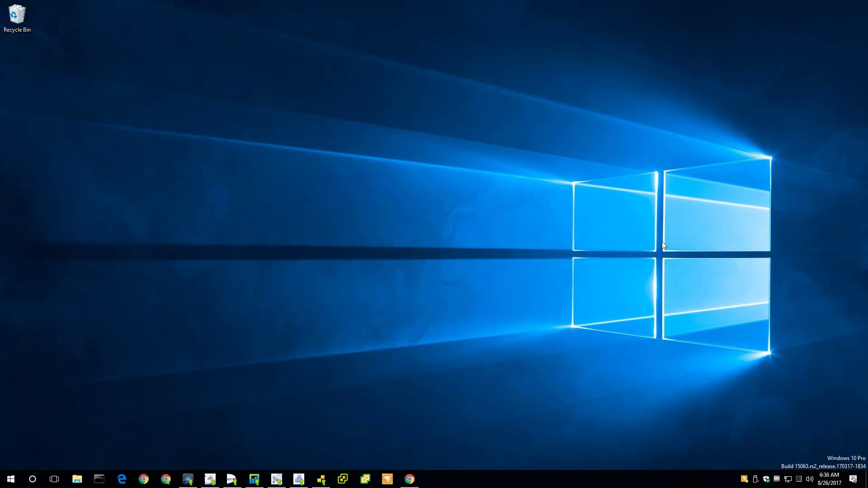
Step: Launch the vSphere Web Client app window and reopen it maximized
{"action": "left_click", "coordinate": [342, 481]}
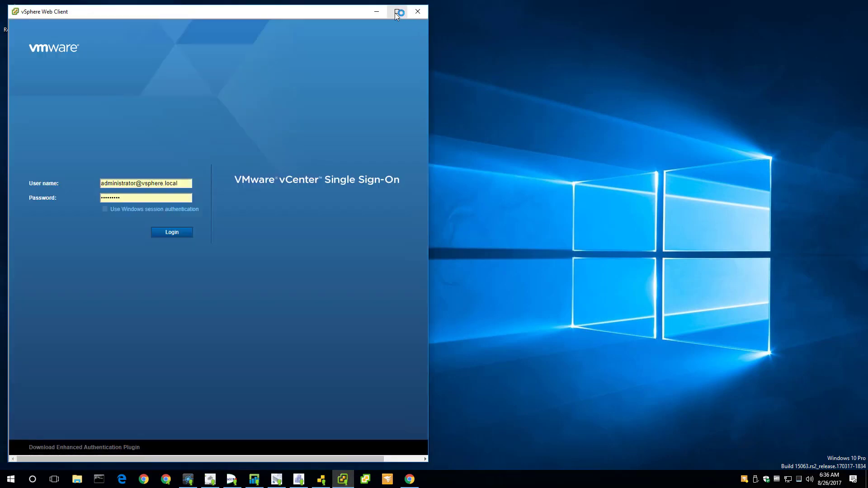
{"action": "left_click", "coordinate": [396, 13]}
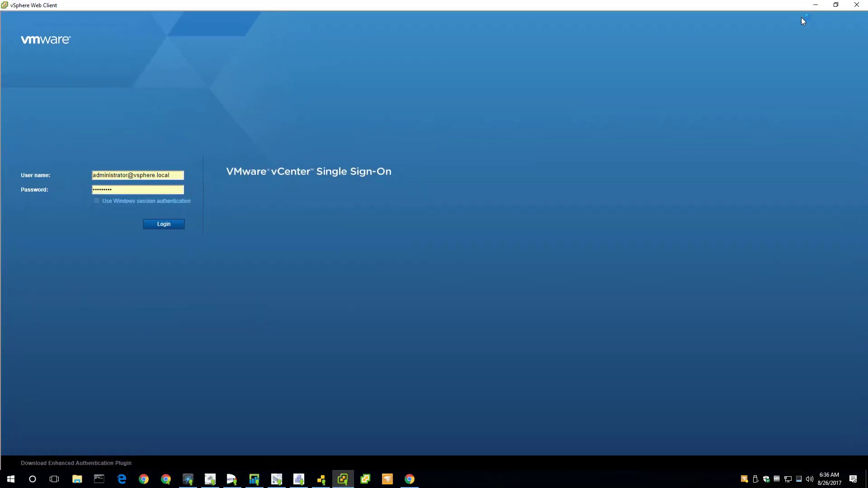
{"action": "left_click", "coordinate": [856, 7]}
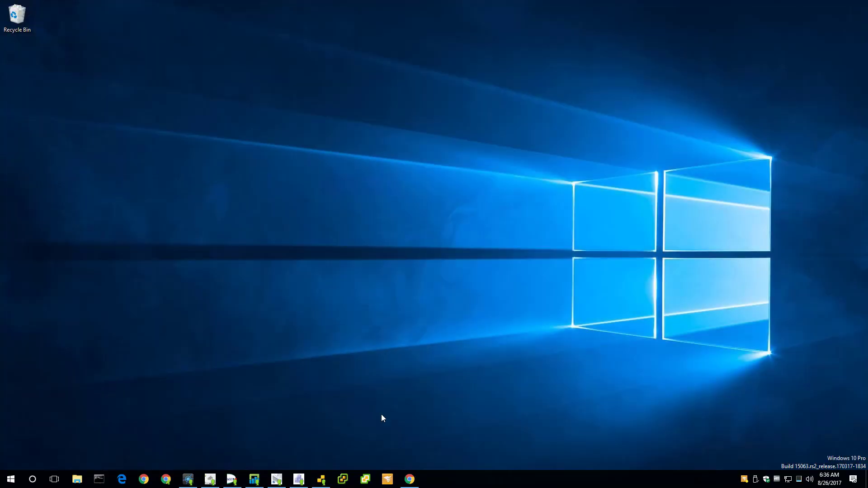
{"action": "left_click", "coordinate": [342, 481]}
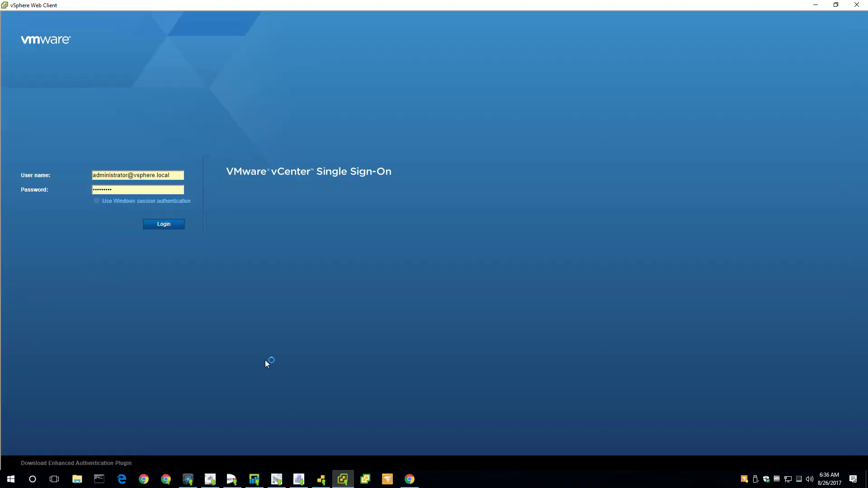
Step: Log in on the vCenter Single Sign-On page for vcsa.lab.local
{"action": "left_click", "coordinate": [174, 226]}
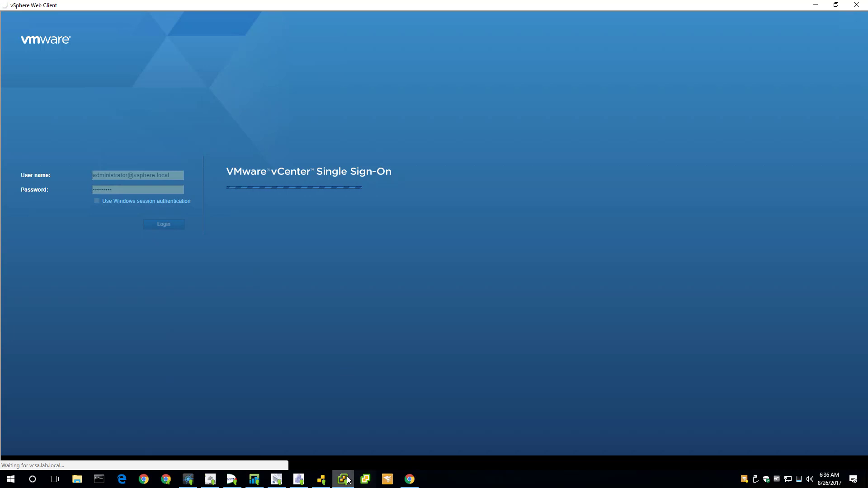
{"action": "mouse_move", "coordinate": [348, 479]}
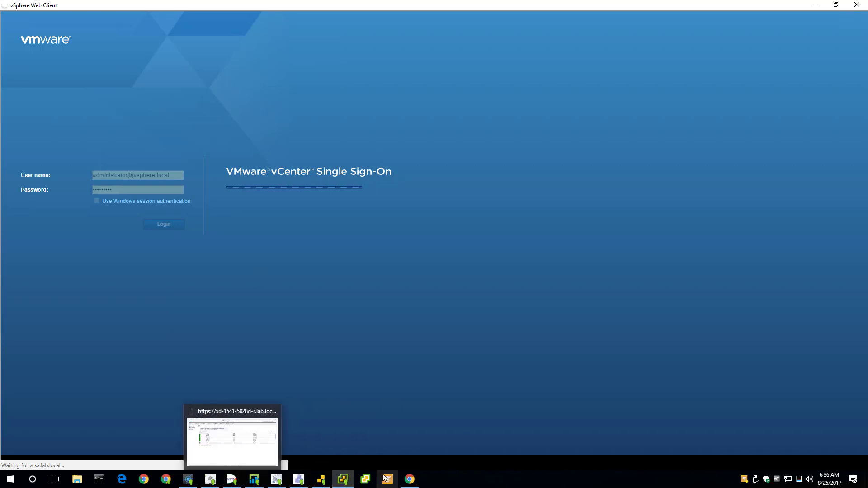
{"action": "mouse_move", "coordinate": [409, 482]}
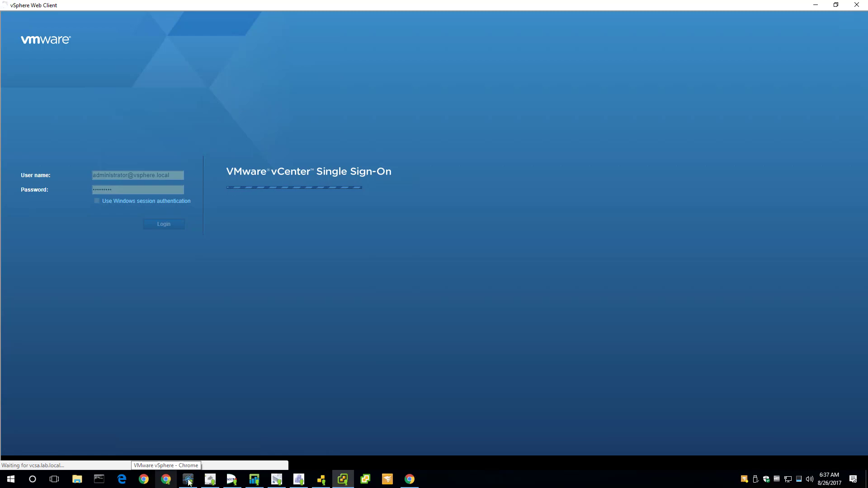
Step: Open a Guest new tab, return the first tab to the TinkerTry home page, then minimize Chrome
{"action": "mouse_move", "coordinate": [414, 482]}
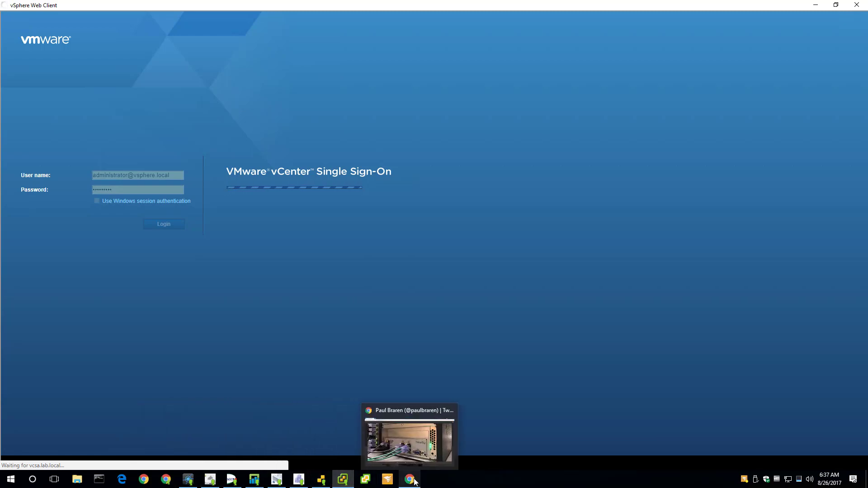
{"action": "left_click", "coordinate": [414, 468]}
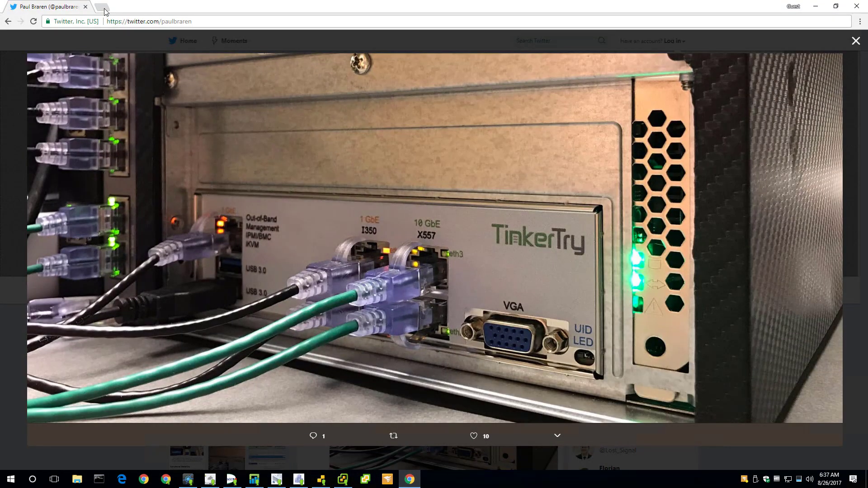
{"action": "left_click", "coordinate": [103, 7]}
{"action": "left_click", "coordinate": [44, 6]}
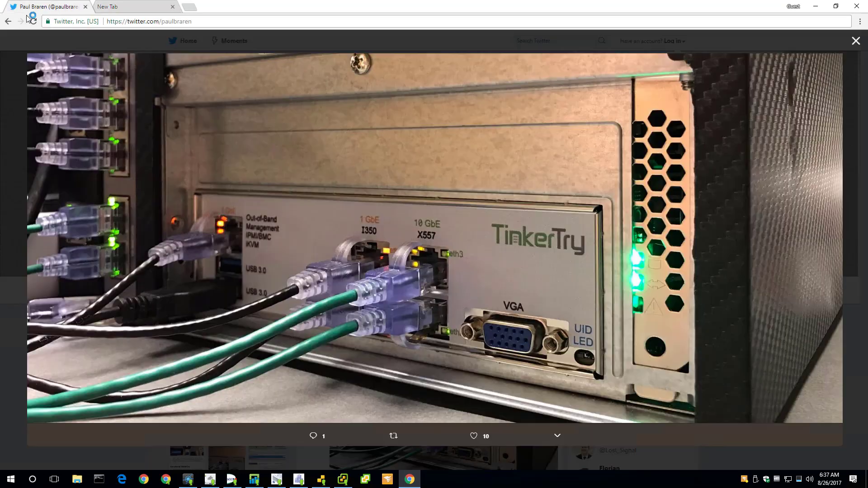
{"action": "left_click", "coordinate": [8, 21]}
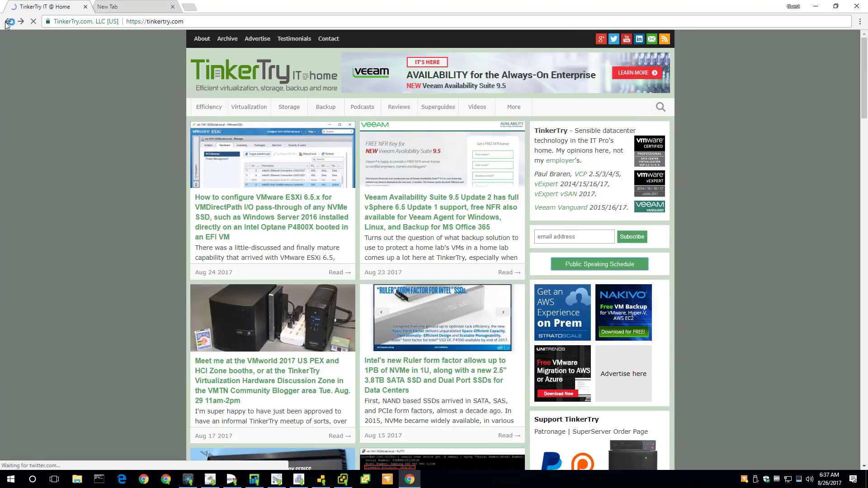
{"action": "left_click", "coordinate": [130, 7]}
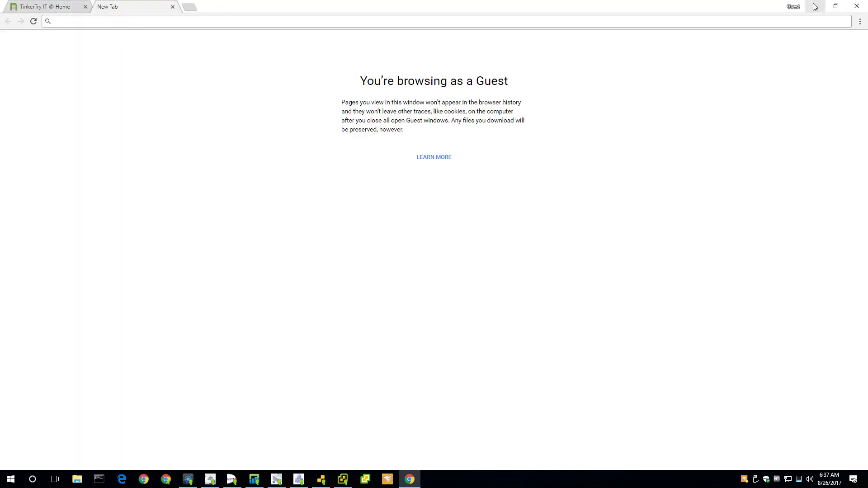
{"action": "left_click", "coordinate": [815, 6]}
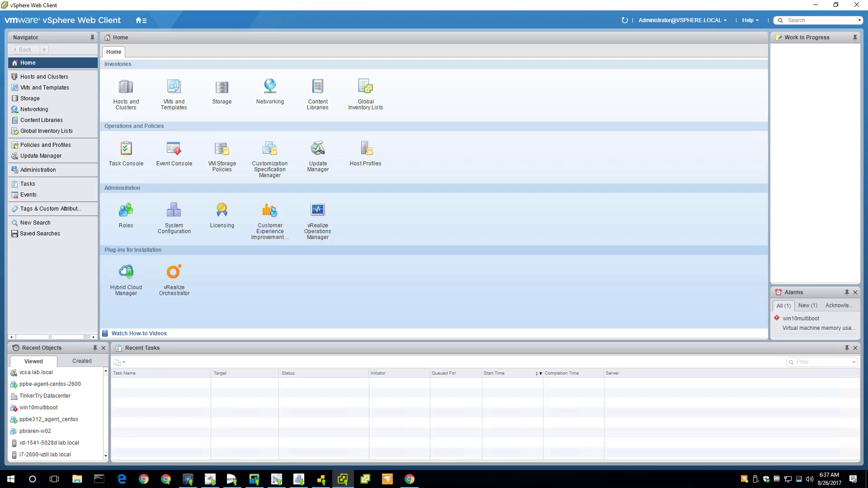
Step: Expand TinkerTry Datacenter and TinkerTry Cluster, select host xd-1541-5028d.lab.local, then minimize
{"action": "left_click", "coordinate": [126, 92]}
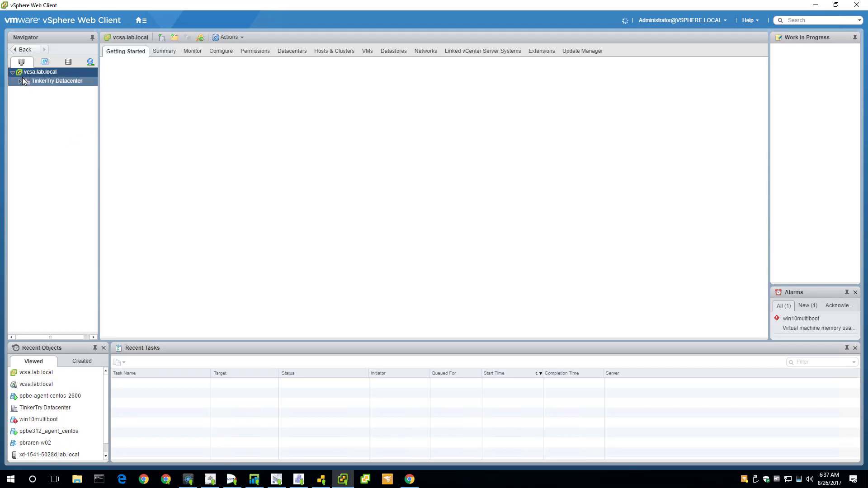
{"action": "left_click", "coordinate": [20, 81]}
{"action": "left_click", "coordinate": [27, 90]}
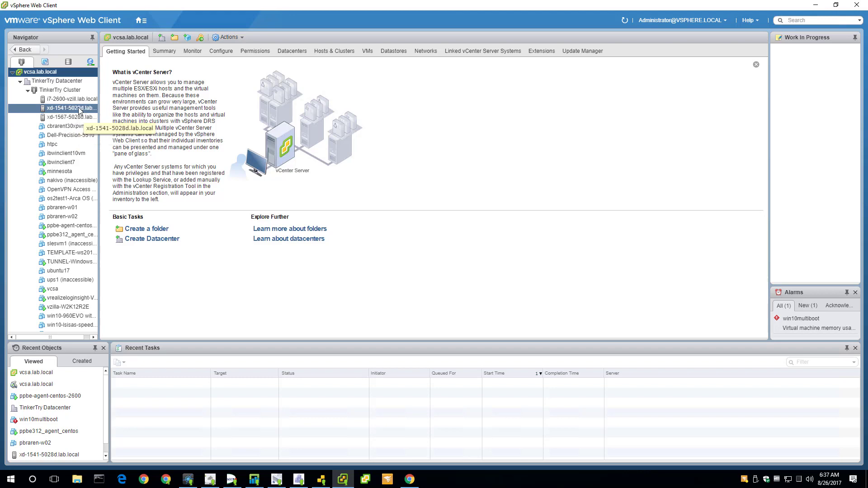
{"action": "left_click", "coordinate": [78, 108]}
{"action": "left_click", "coordinate": [816, 5]}
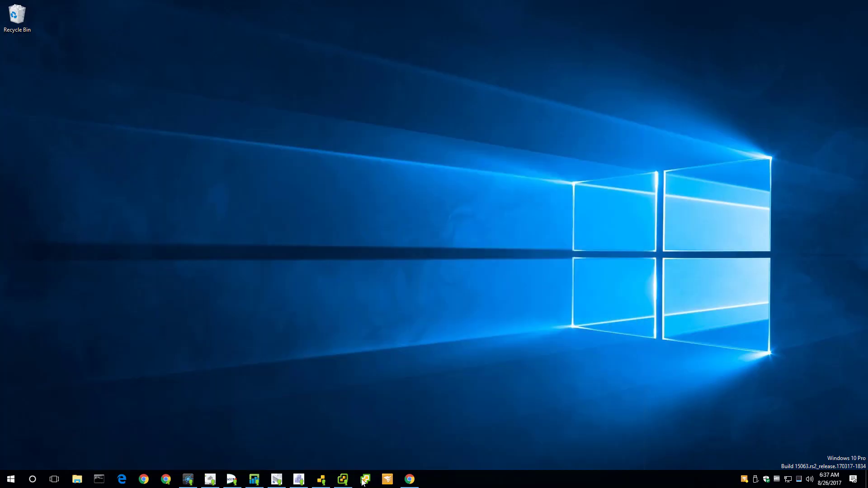
Step: Reopen the vSphere Client maximized to its vcsa.lab.local Home dashboard with 42 VMs and 3 hosts
{"action": "left_click", "coordinate": [365, 480]}
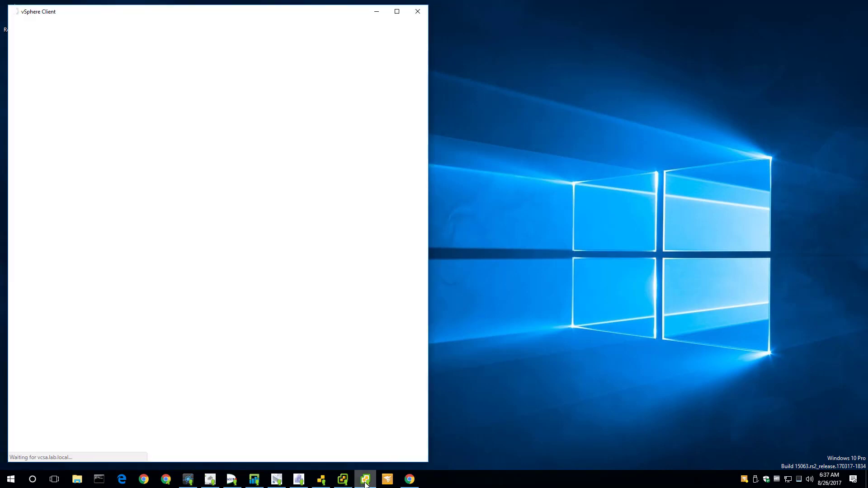
{"action": "left_click", "coordinate": [394, 14]}
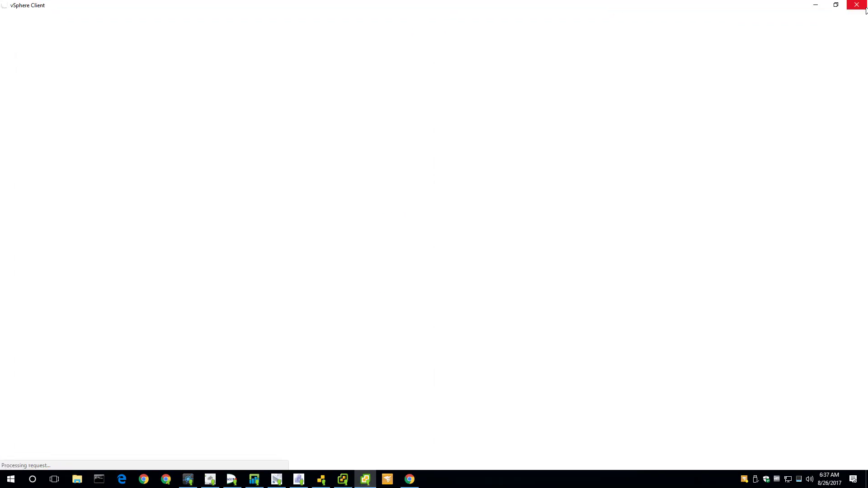
{"action": "left_click", "coordinate": [858, 7]}
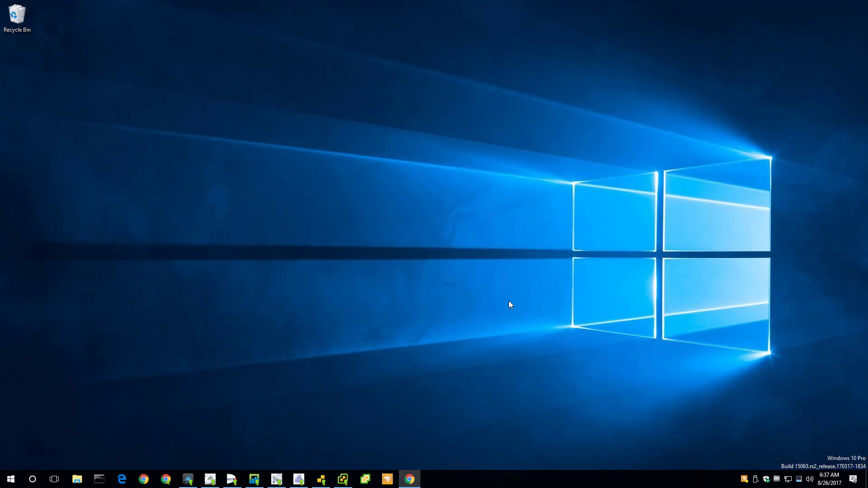
{"action": "left_click", "coordinate": [367, 481]}
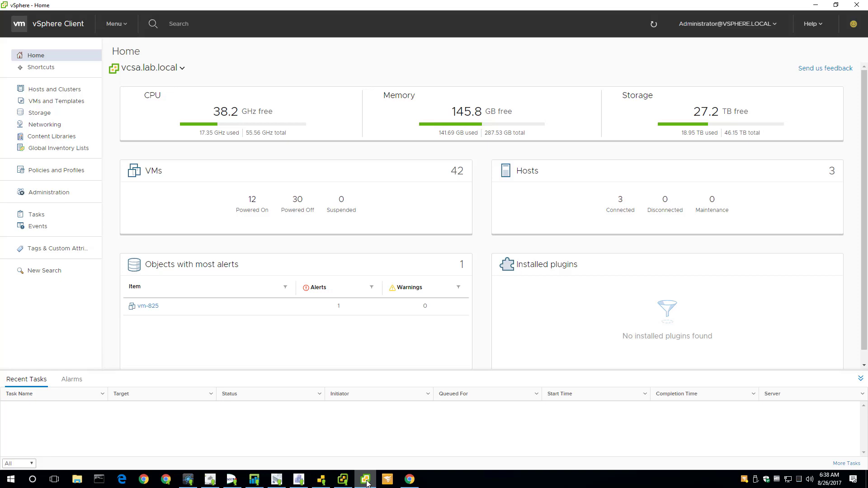
{"action": "left_click", "coordinate": [74, 104]}
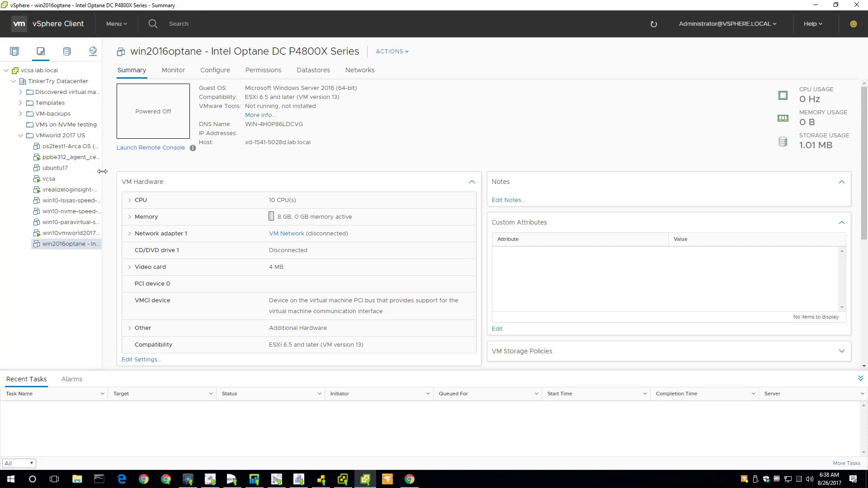
Step: Widen the inventory tree, show the win10vmworld2017us VM summary, then minimize the vSphere Client
{"action": "left_click_drag", "start_coordinate": [140, 176], "coordinate": [171, 179]}
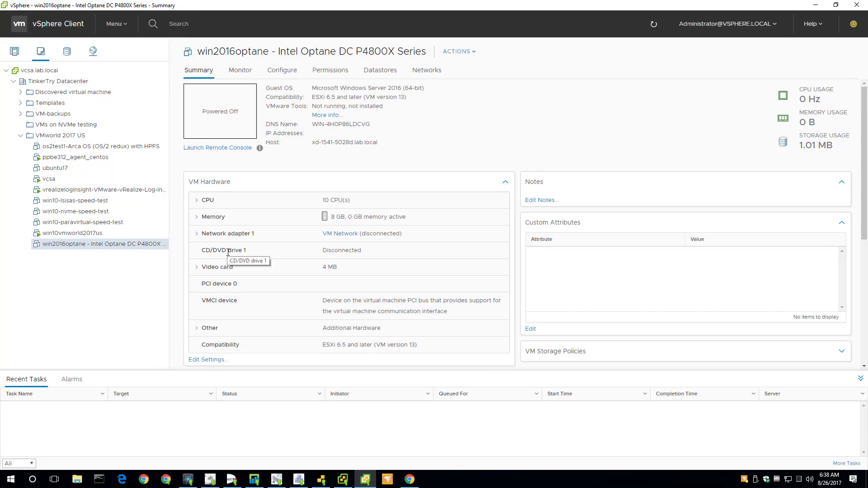
{"action": "left_click", "coordinate": [91, 237]}
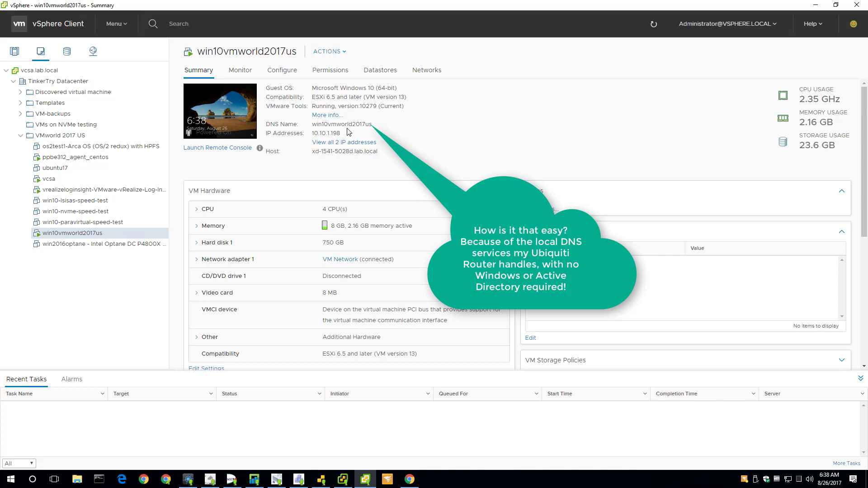
{"action": "left_click", "coordinate": [816, 5]}
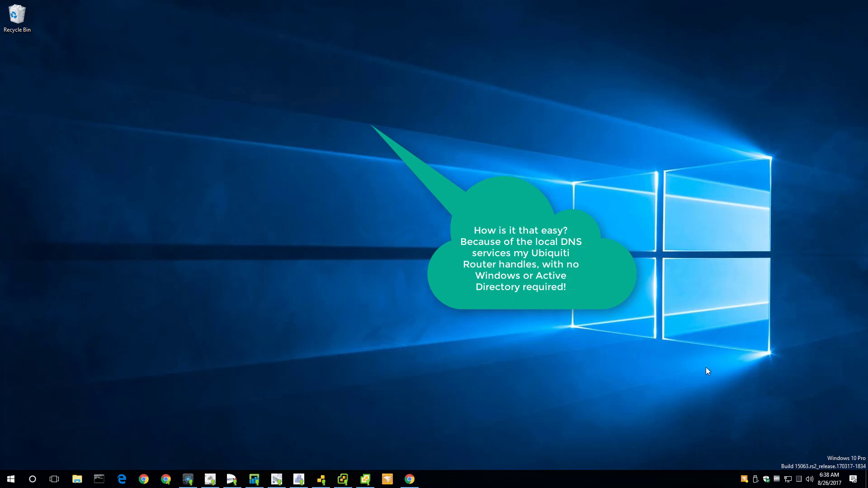
Step: Open SolarWinds VM Monitor from the tray and place it in the desktop's top-right corner
{"action": "left_click", "coordinate": [744, 480]}
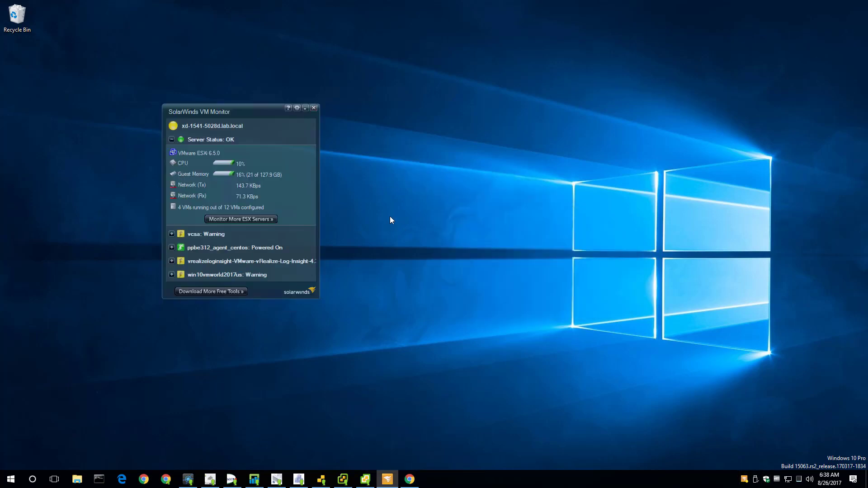
{"action": "left_click_drag", "start_coordinate": [249, 116], "coordinate": [752, 36]}
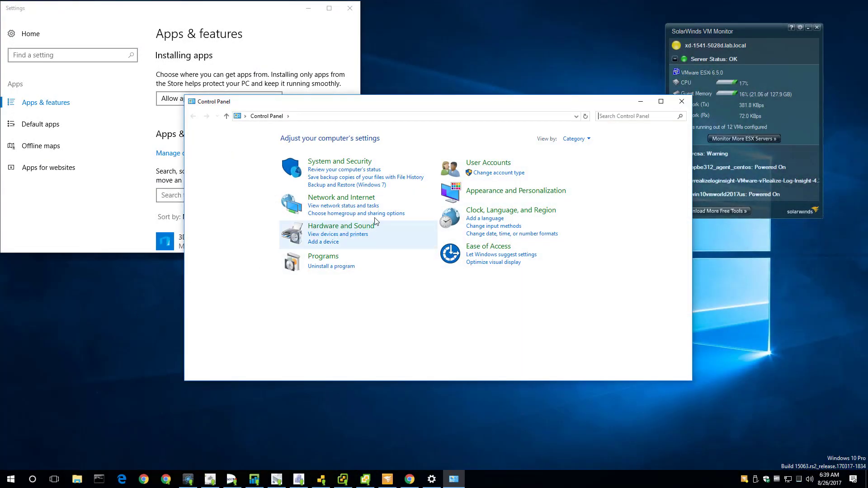
Step: Under Programs, inspect the Windows Features list's .NET Framework 3.5 entry and close it unchanged
{"action": "left_click", "coordinate": [333, 258]}
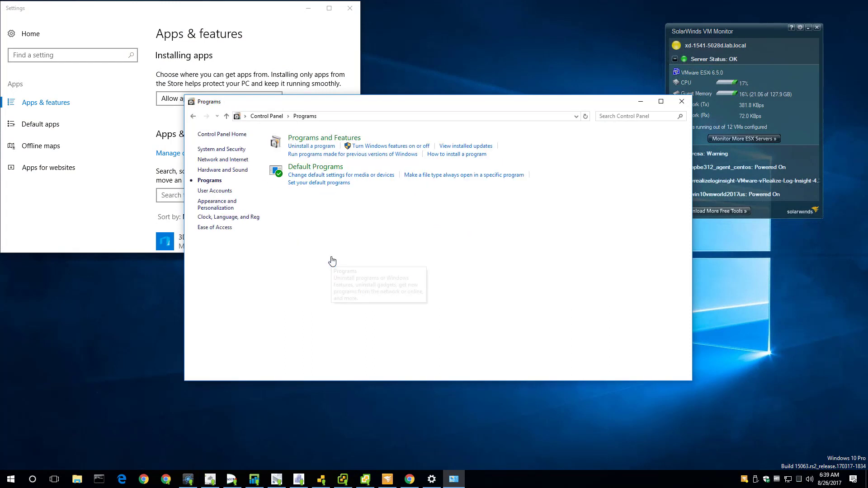
{"action": "left_click", "coordinate": [418, 148]}
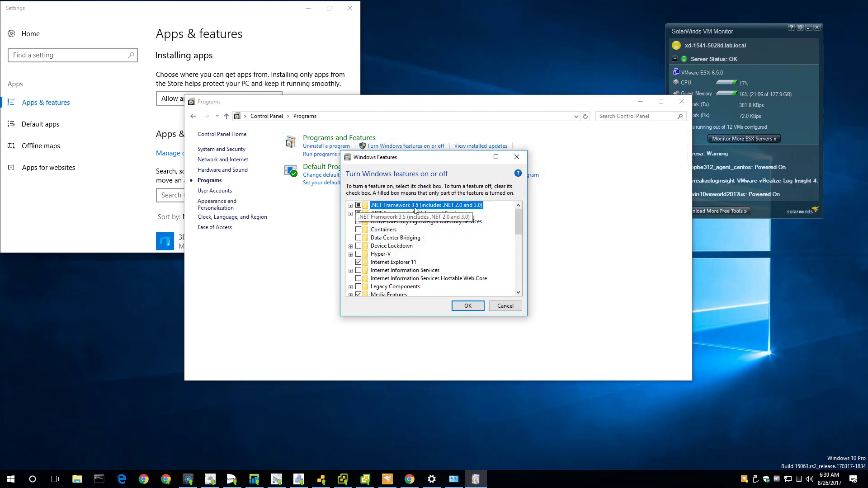
{"action": "left_click", "coordinate": [351, 205]}
{"action": "left_click", "coordinate": [351, 206]}
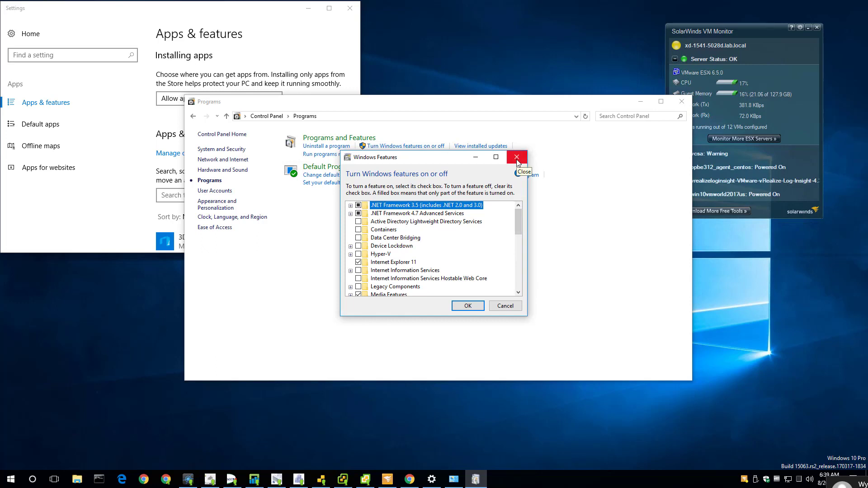
{"action": "left_click", "coordinate": [518, 161]}
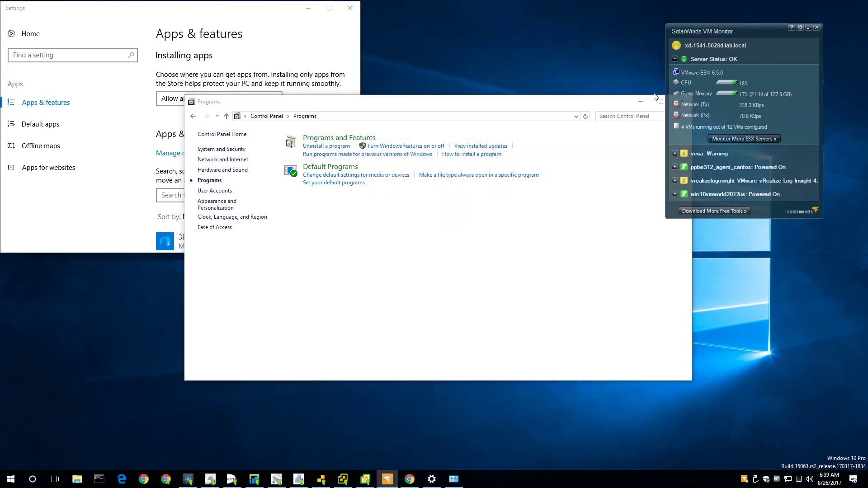
Step: Expand vcsa, ppbe312_agent_centos and Log Insight stats in VM Monitor, closing the Programs and Settings windows
{"action": "left_click", "coordinate": [681, 103]}
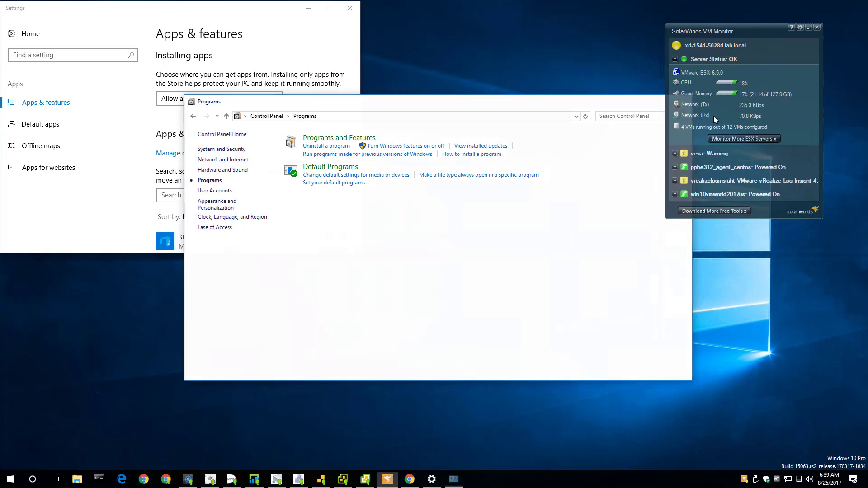
{"action": "left_click", "coordinate": [674, 153]}
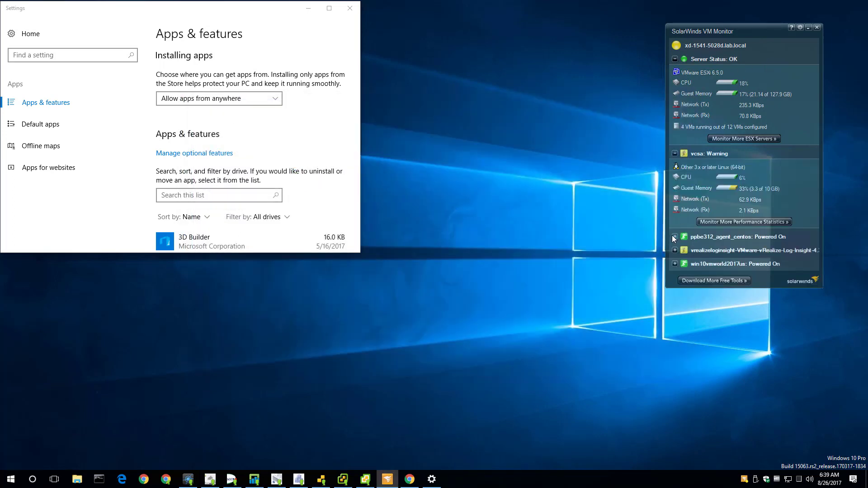
{"action": "left_click", "coordinate": [674, 236]}
{"action": "left_click", "coordinate": [673, 320]}
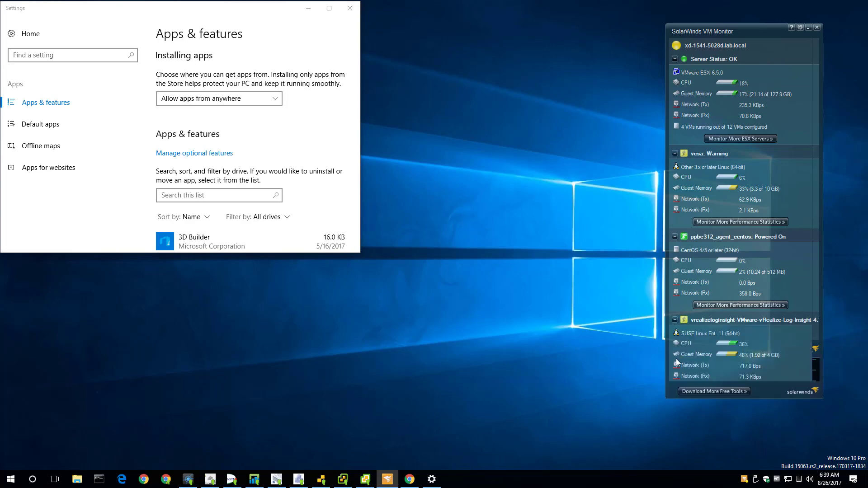
{"action": "left_click", "coordinate": [816, 363]}
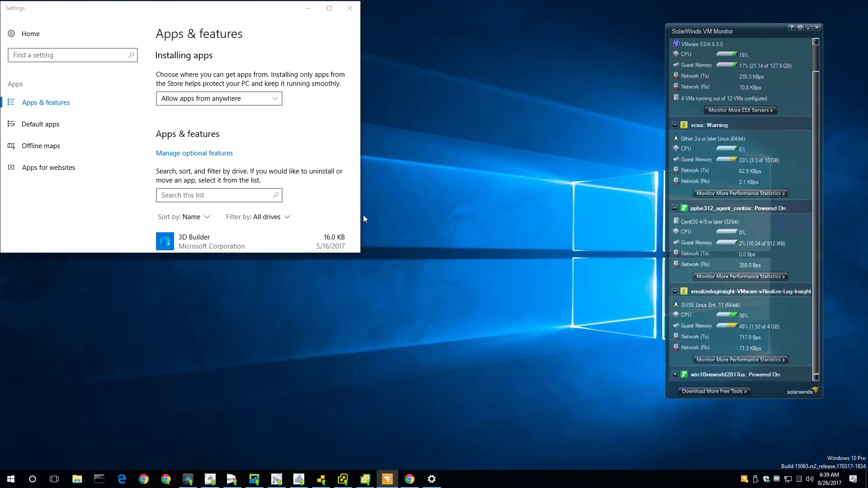
{"action": "left_click", "coordinate": [350, 8]}
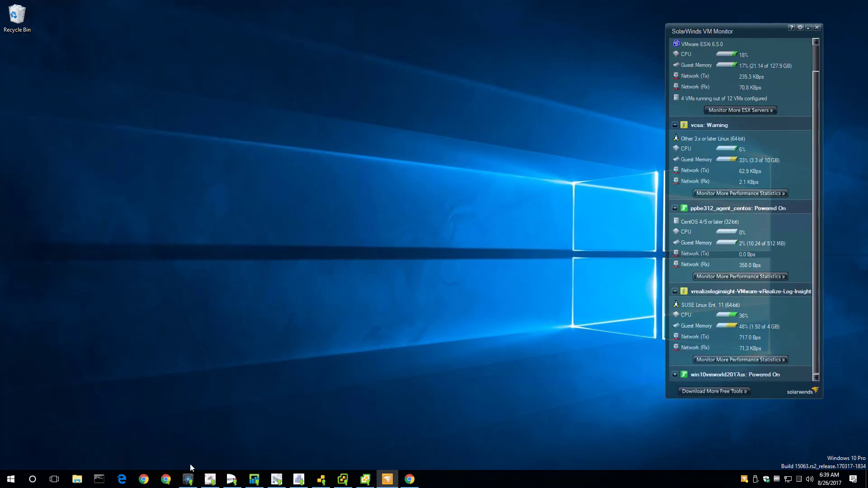
Step: Maximize Chrome, select ppbe312_agent_centos in vSphere Client and highlight its IP 10.10.1.118
{"action": "left_click", "coordinate": [163, 480]}
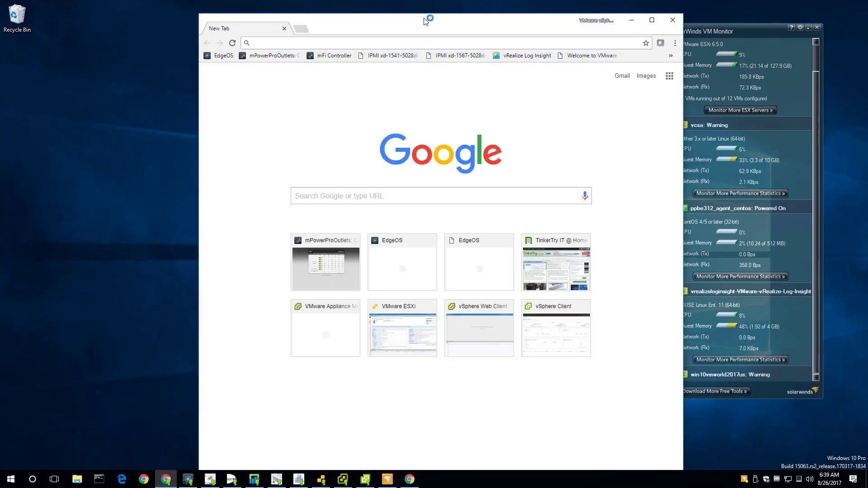
{"action": "double_click", "coordinate": [426, 21]}
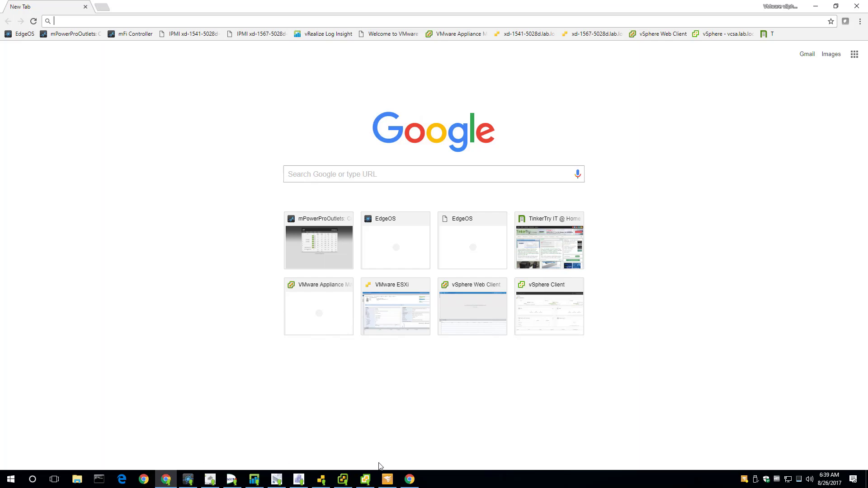
{"action": "left_click", "coordinate": [369, 481]}
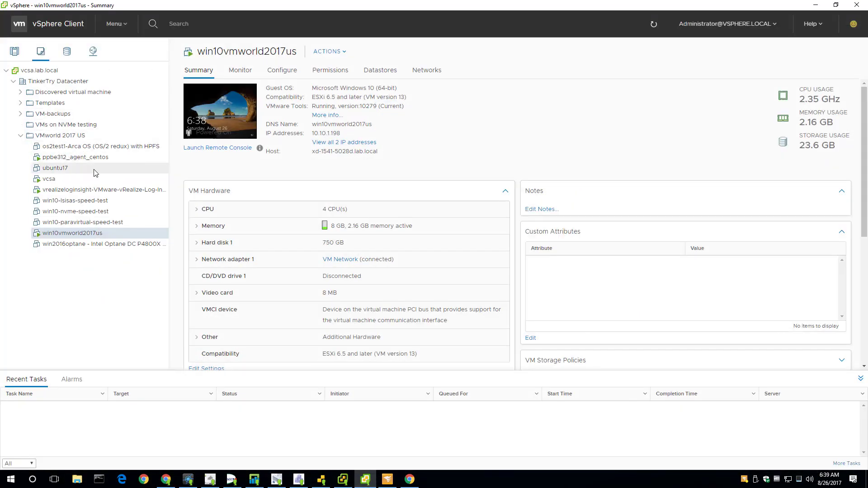
{"action": "left_click", "coordinate": [97, 159]}
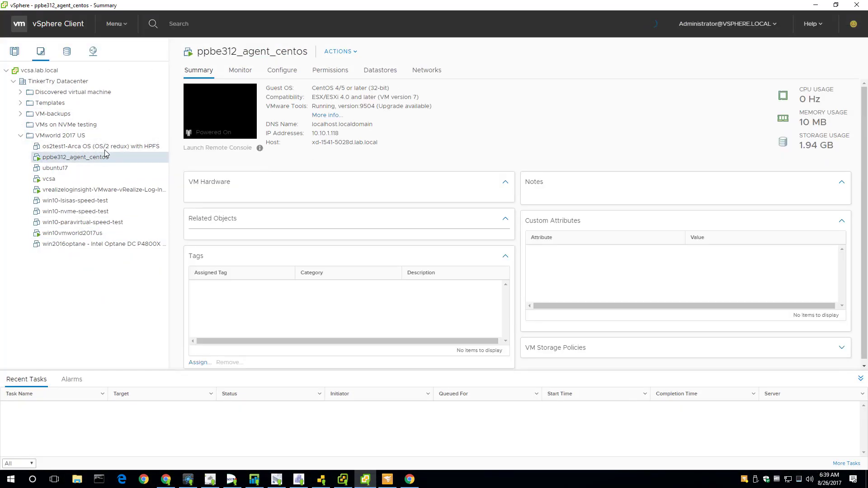
{"action": "left_click_drag", "start_coordinate": [340, 137], "coordinate": [312, 136]}
{"action": "key", "text": "ctrl+c"}
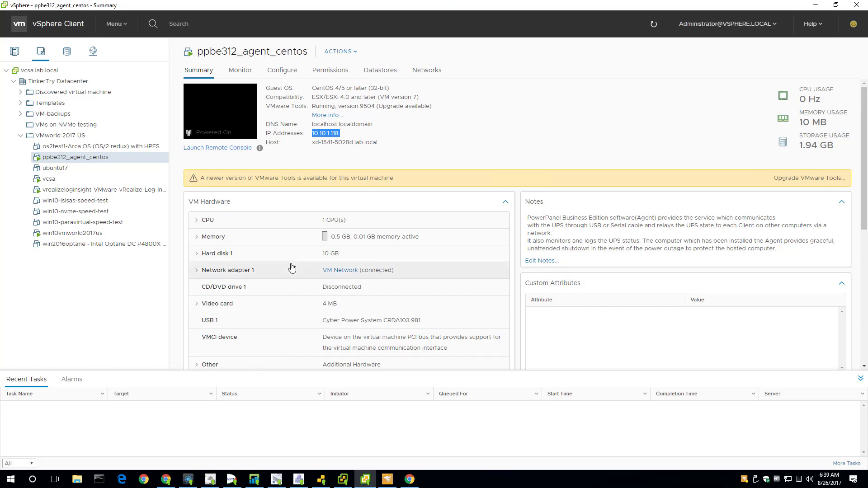
{"action": "left_click", "coordinate": [188, 480]}
Step: View the LAN1 DHCP server leases in EdgeOS, filtered by 118
{"action": "left_click", "coordinate": [653, 67]}
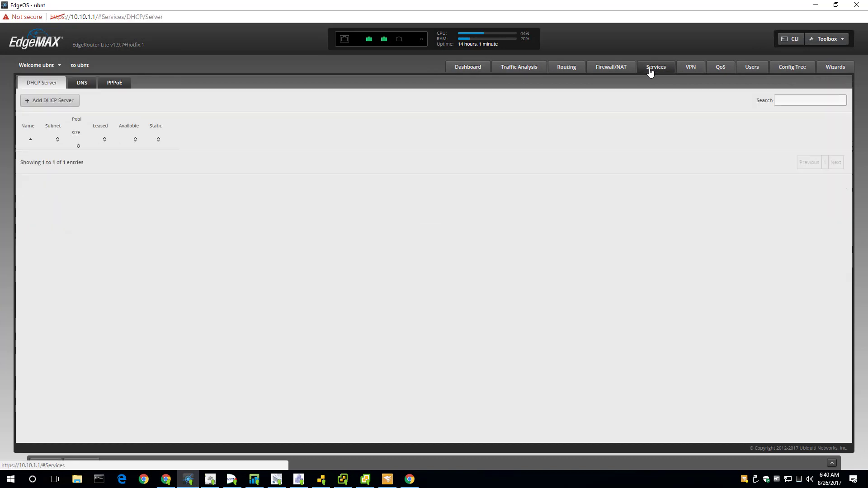
{"action": "left_click", "coordinate": [813, 133]}
{"action": "left_click", "coordinate": [803, 144]}
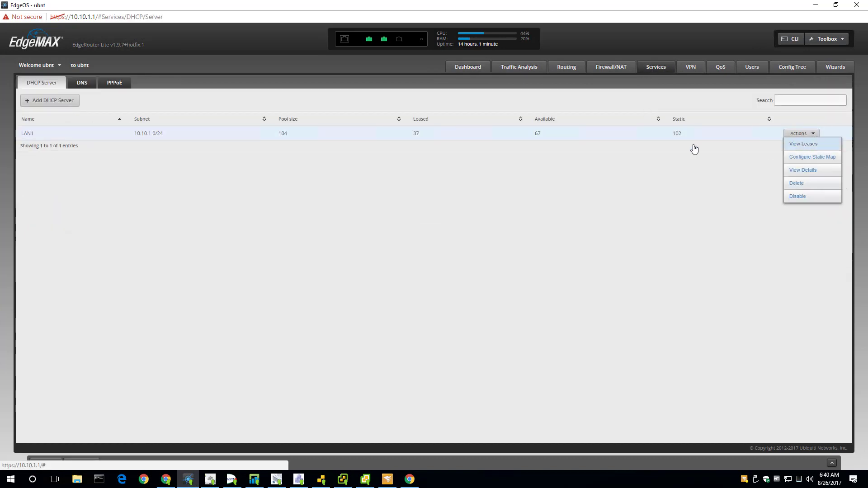
{"action": "left_click", "coordinate": [567, 168]}
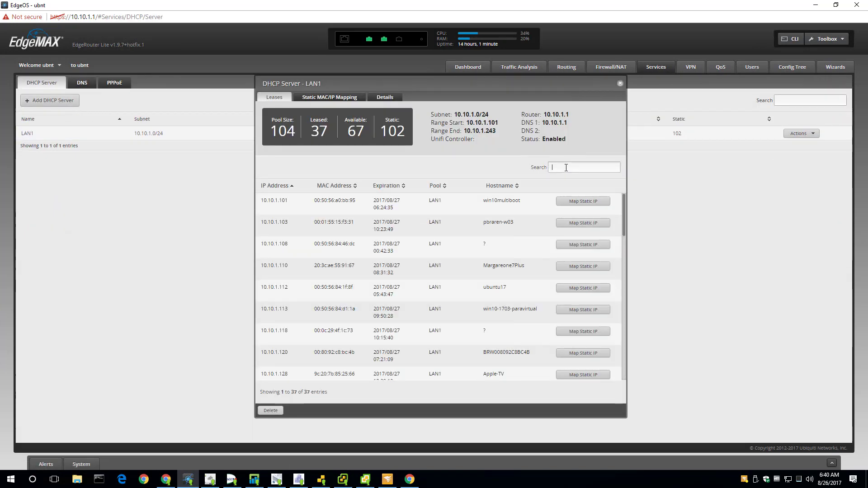
{"action": "type", "text": "118"}
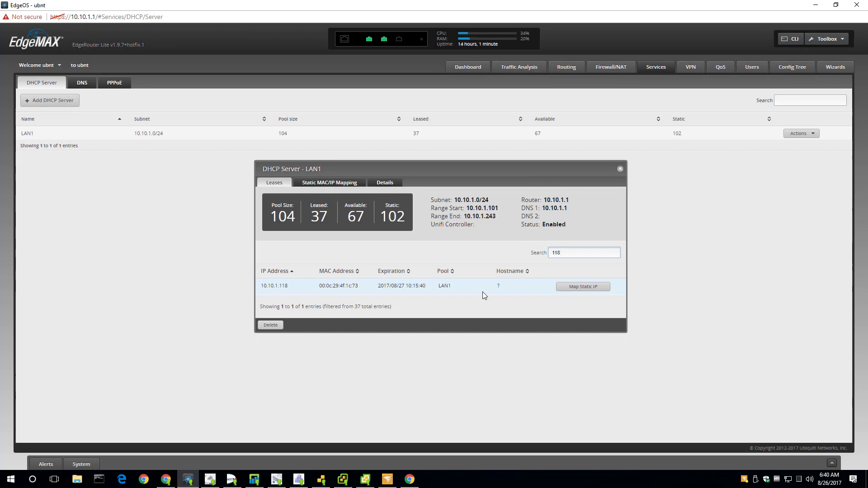
Step: Start a static IP mapping for lease 10.10.1.118 and clear the wrongly pasted name
{"action": "left_click", "coordinate": [587, 288]}
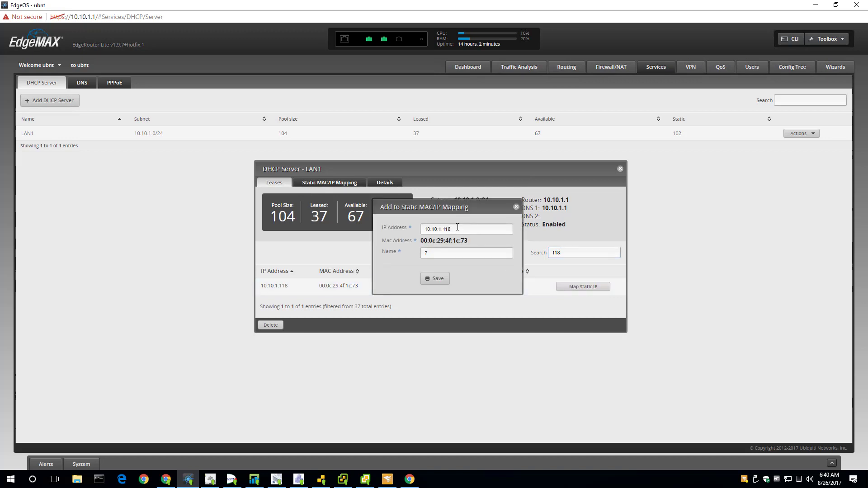
{"action": "left_click", "coordinate": [450, 253]}
{"action": "key", "text": "ctrl+v"}
{"action": "left_click_drag", "start_coordinate": [458, 255], "coordinate": [411, 256]}
{"action": "key", "text": "BackSpace"}
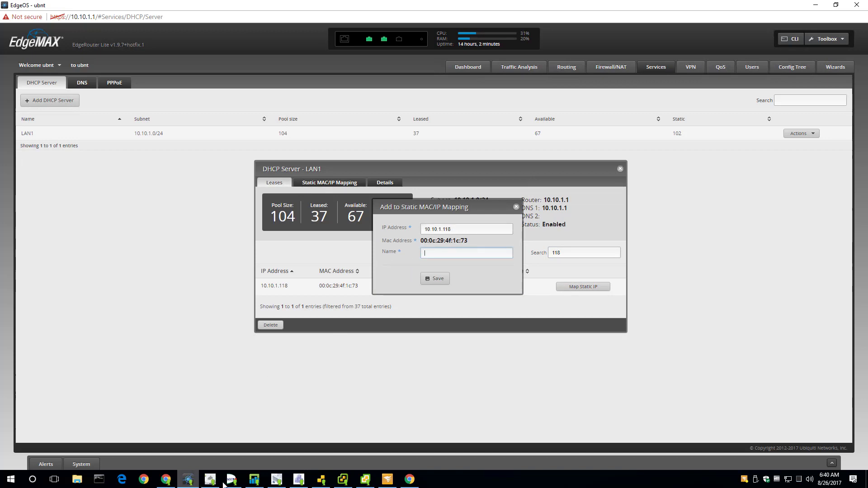
Step: Copy the ppbe312_agent_centos name from vSphere's Rename dialog without renaming, then return to EdgeOS
{"action": "left_click", "coordinate": [365, 479]}
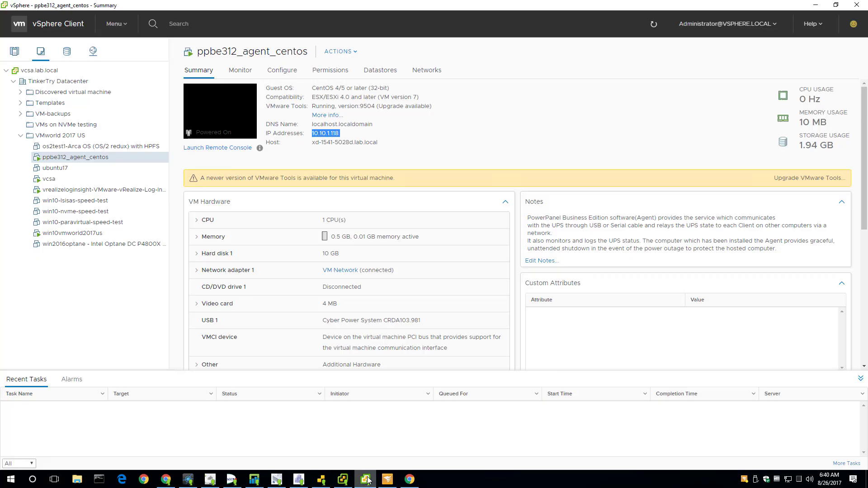
{"action": "right_click", "coordinate": [85, 160]}
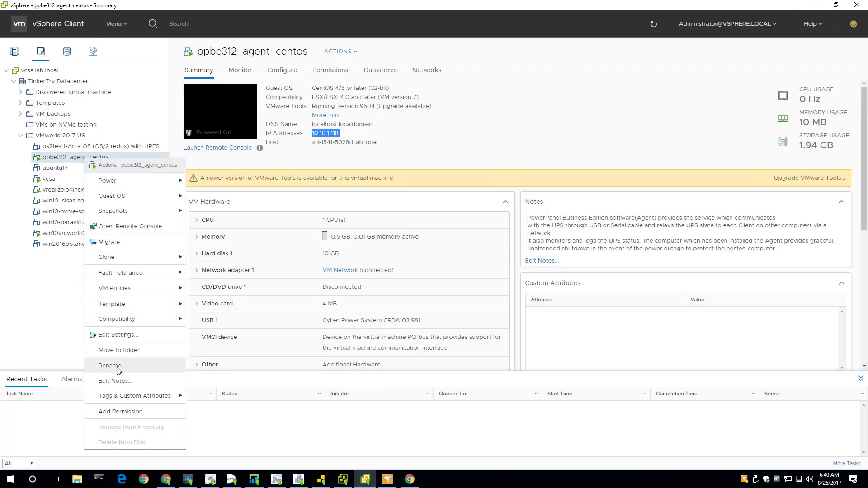
{"action": "left_click", "coordinate": [116, 365]}
{"action": "key", "text": "ctrl+a"}
{"action": "key", "text": "ctrl+c"}
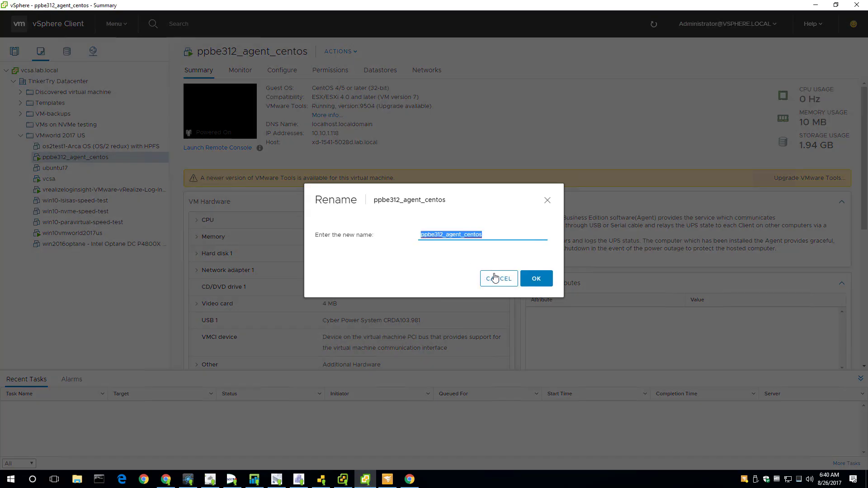
{"action": "left_click", "coordinate": [499, 278]}
{"action": "key", "text": "alt+Tab"}
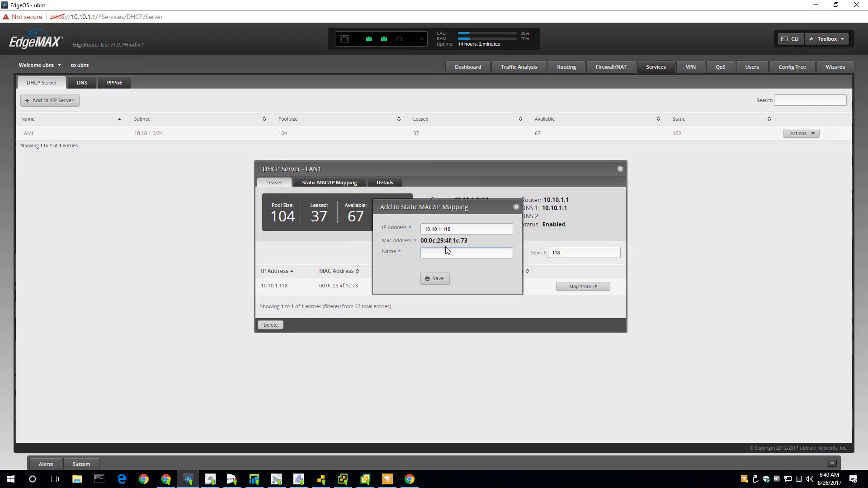
Step: Name the 10.10.1.118 mapping ppbe312_agent_centos, save it, and minimize the router window
{"action": "left_click", "coordinate": [448, 253]}
{"action": "key", "text": "ctrl+v"}
{"action": "left_click", "coordinate": [436, 278]}
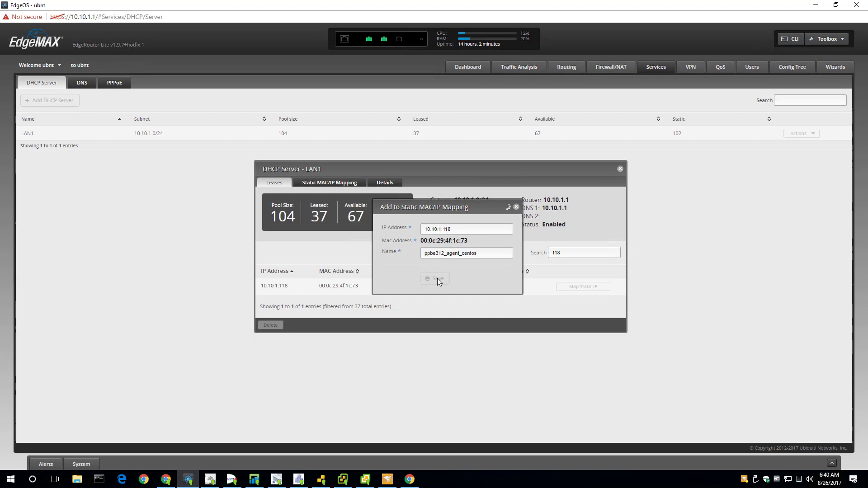
{"action": "left_click", "coordinate": [816, 6]}
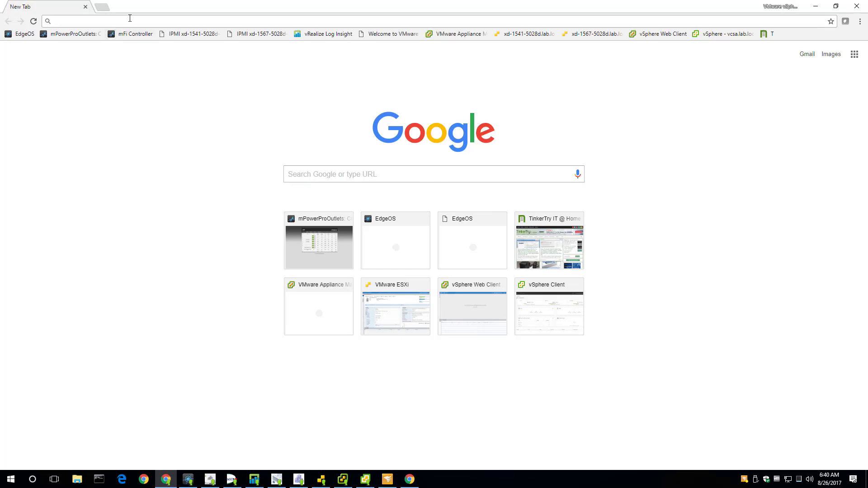
Step: Read the VMworld 2017 meetup article on TinkerTry in the Guest window, then minimize it
{"action": "left_click", "coordinate": [102, 8]}
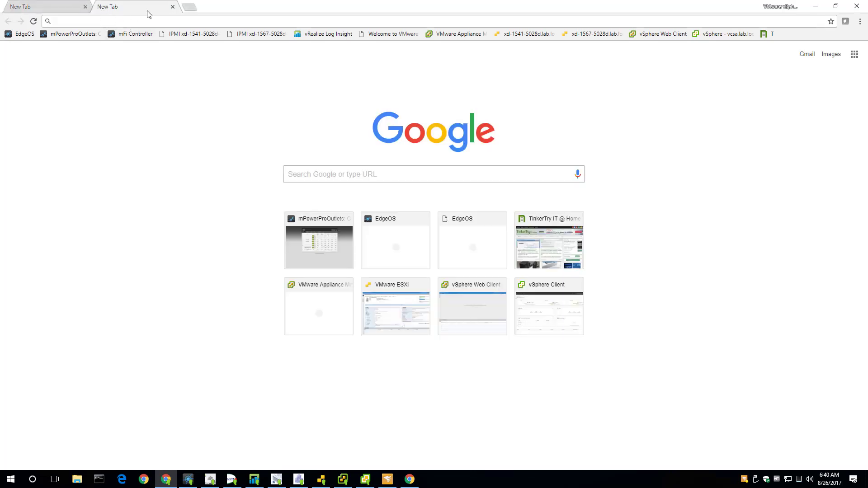
{"action": "left_click", "coordinate": [172, 7]}
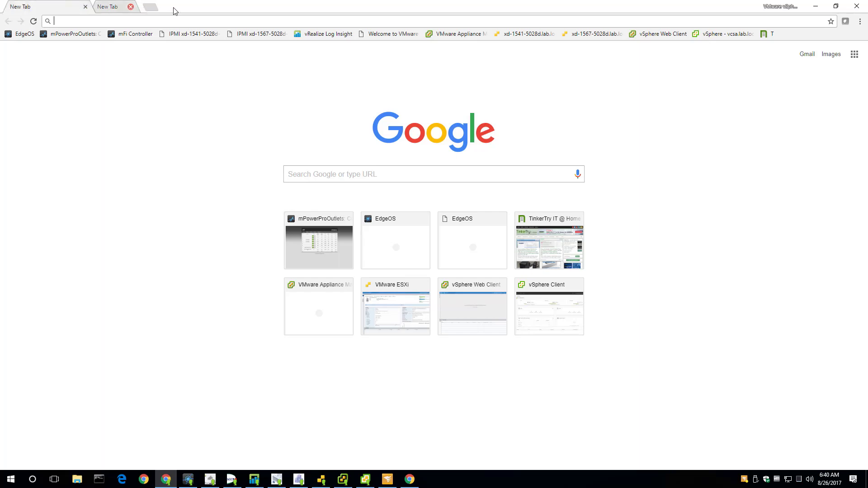
{"action": "left_click", "coordinate": [410, 480]}
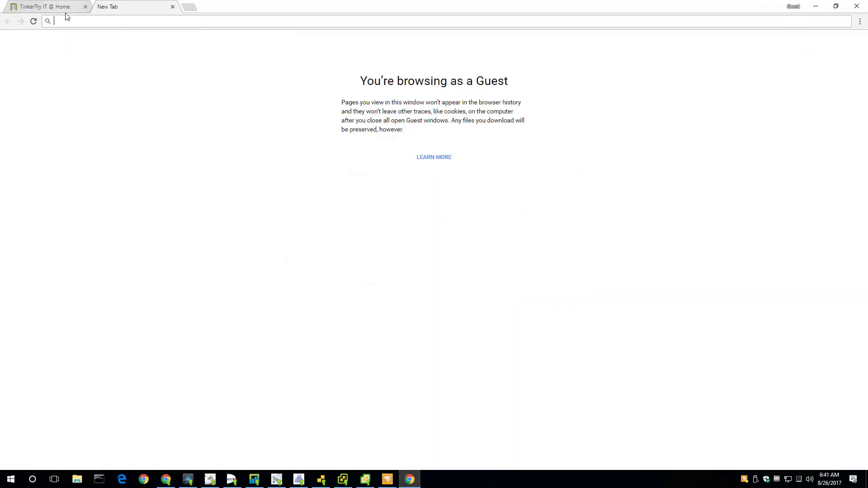
{"action": "left_click", "coordinate": [64, 10]}
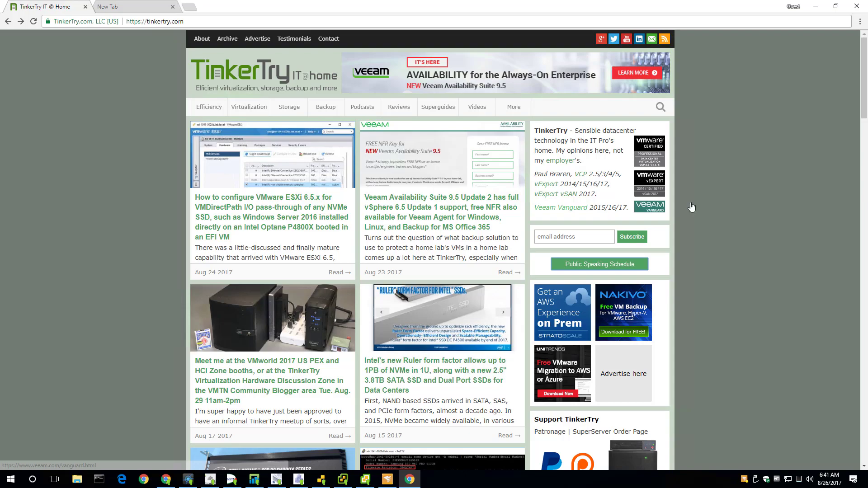
{"action": "left_click", "coordinate": [317, 327]}
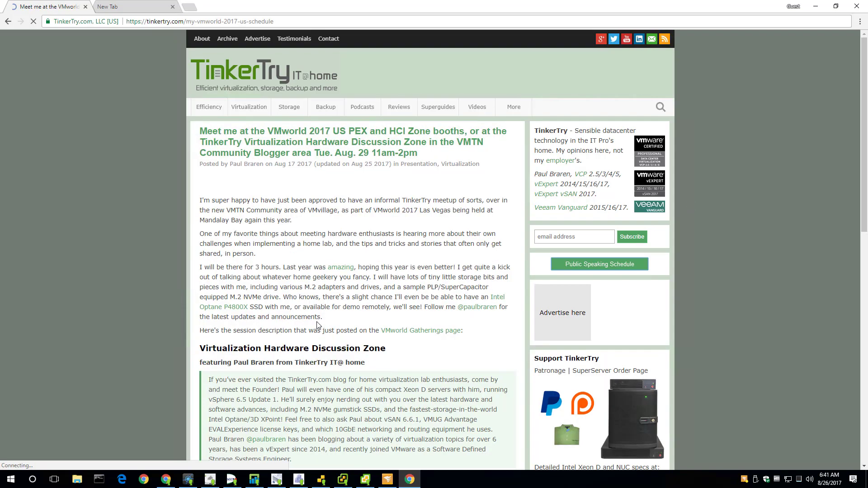
{"action": "scroll", "coordinate": [335, 329], "scroll_direction": "down", "scroll_amount": 8}
{"action": "scroll", "coordinate": [335, 328], "scroll_direction": "up", "scroll_amount": 10}
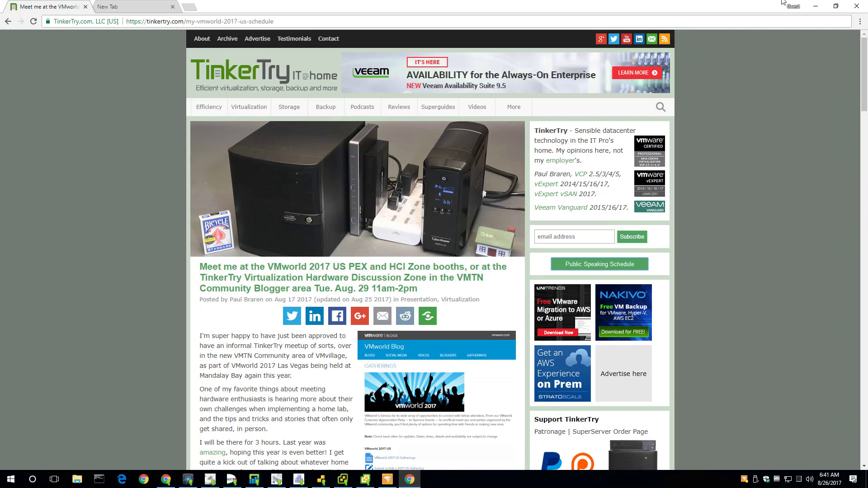
{"action": "left_click", "coordinate": [816, 6]}
Step: Open host xd-1541-5028d.lab.local under TinkerTry Datacenter > TinkerTry Cluster in Hosts and Clusters
{"action": "left_click", "coordinate": [365, 480]}
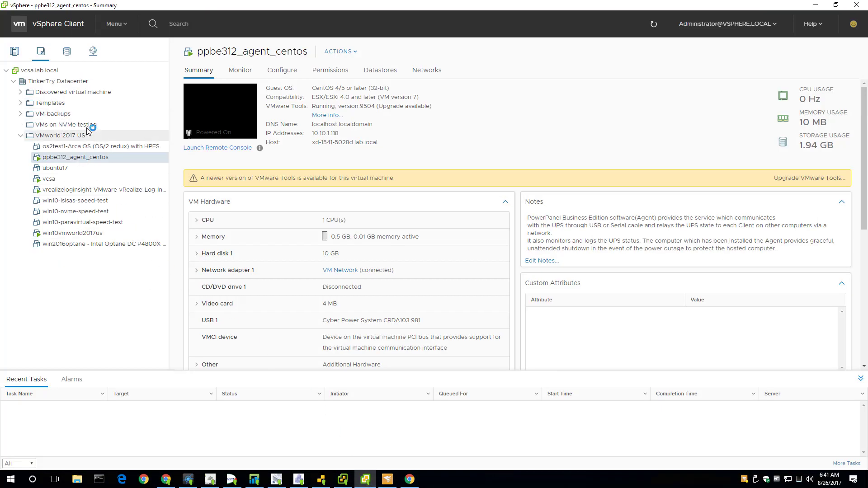
{"action": "left_click", "coordinate": [16, 58]}
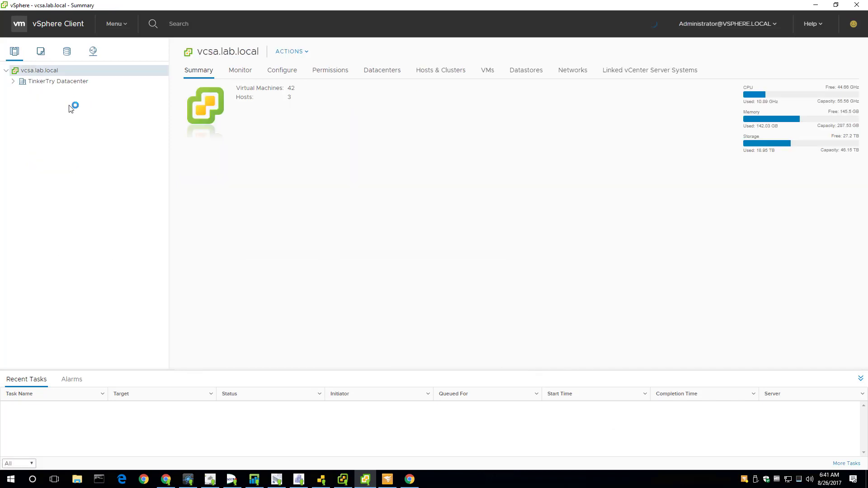
{"action": "left_click", "coordinate": [13, 81]}
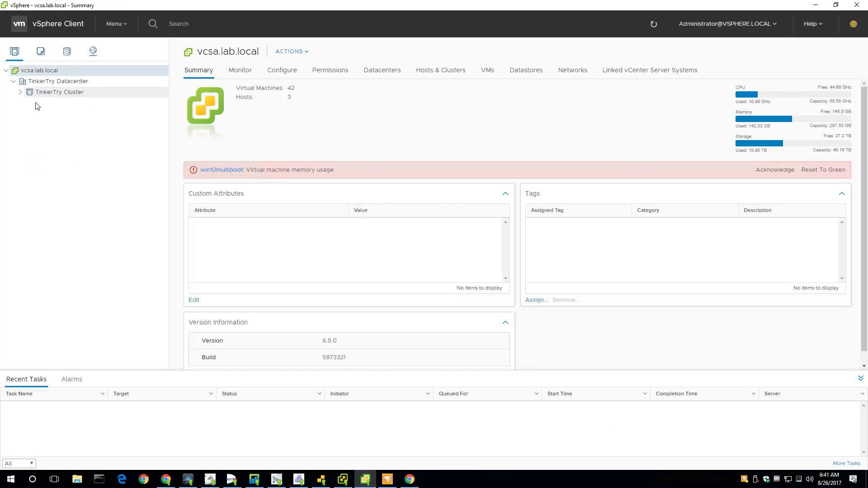
{"action": "left_click", "coordinate": [20, 92]}
{"action": "left_click", "coordinate": [60, 116]}
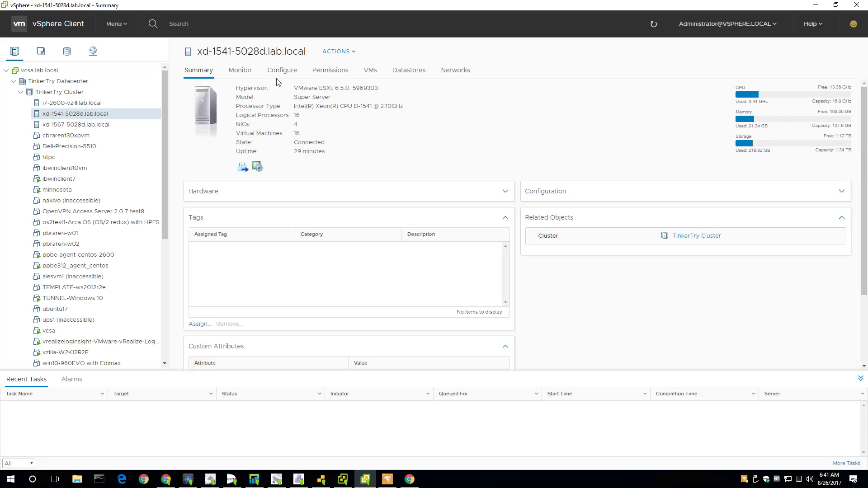
Step: Review the host's Monitor > Hardware Health sensors with the Other group expanded
{"action": "left_click", "coordinate": [238, 71]}
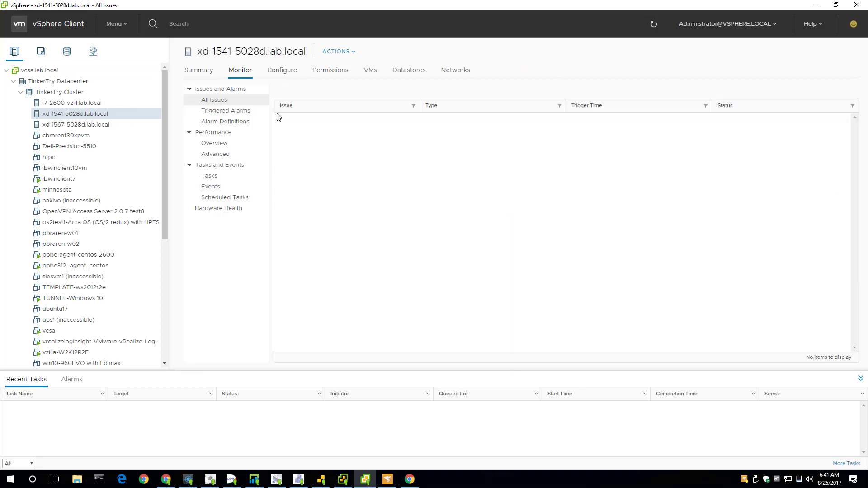
{"action": "left_click", "coordinate": [218, 211]}
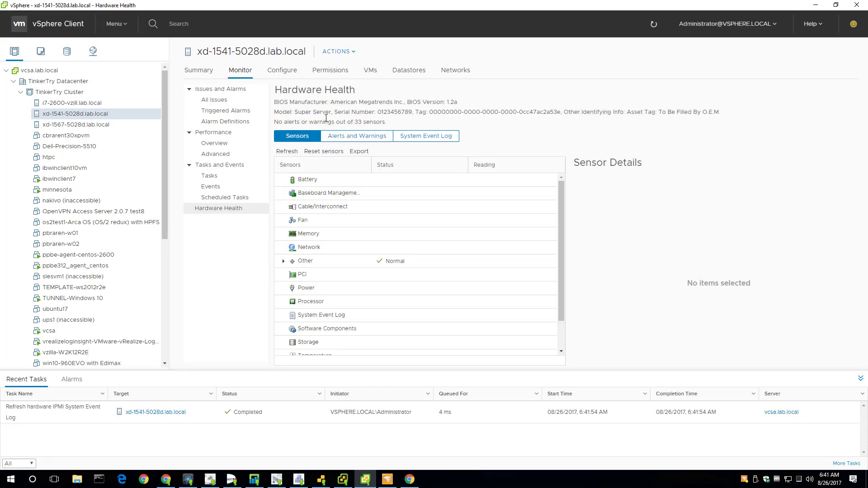
{"action": "left_click", "coordinate": [284, 261]}
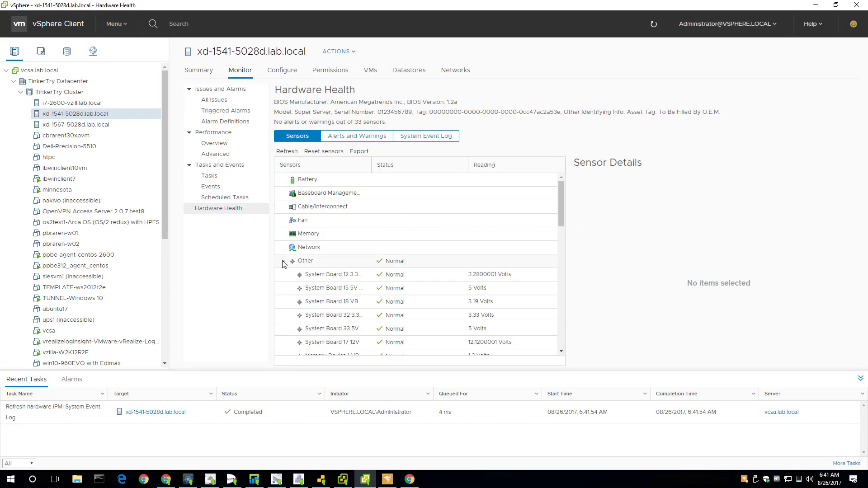
{"action": "left_click", "coordinate": [283, 261]}
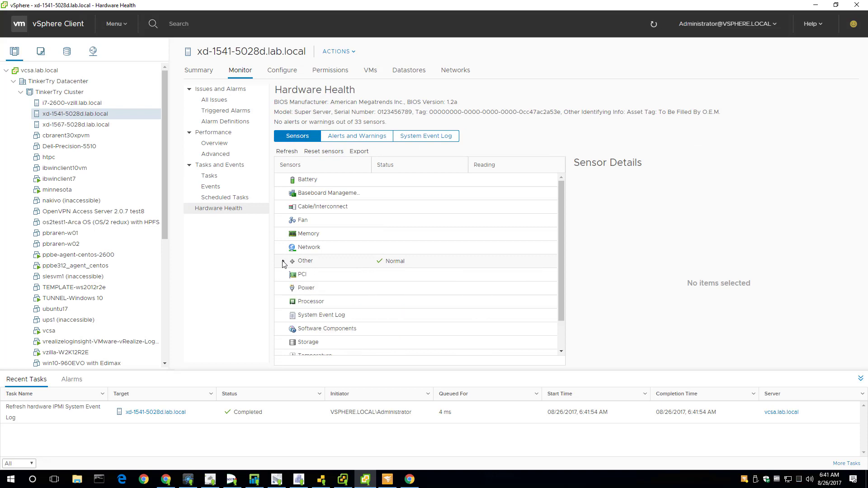
{"action": "left_click", "coordinate": [283, 261]}
{"action": "scroll", "coordinate": [437, 267], "scroll_direction": "down", "scroll_amount": 5}
{"action": "scroll", "coordinate": [436, 268], "scroll_direction": "up", "scroll_amount": 5}
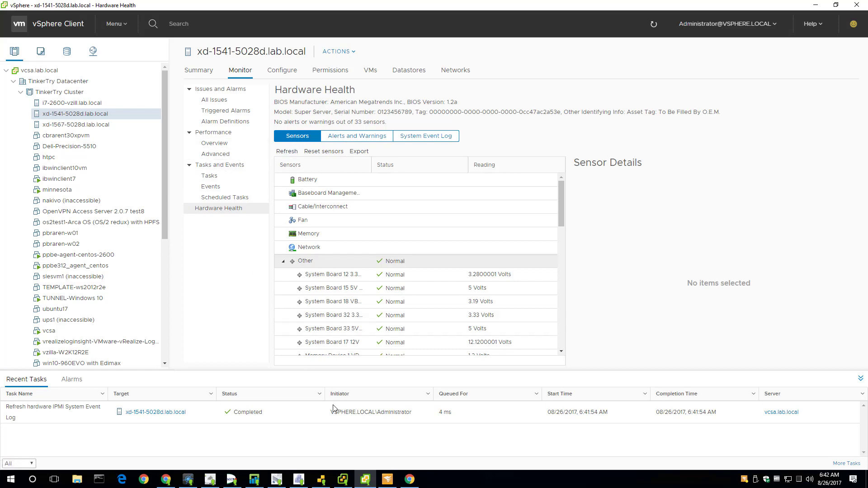
{"action": "left_click", "coordinate": [351, 480]}
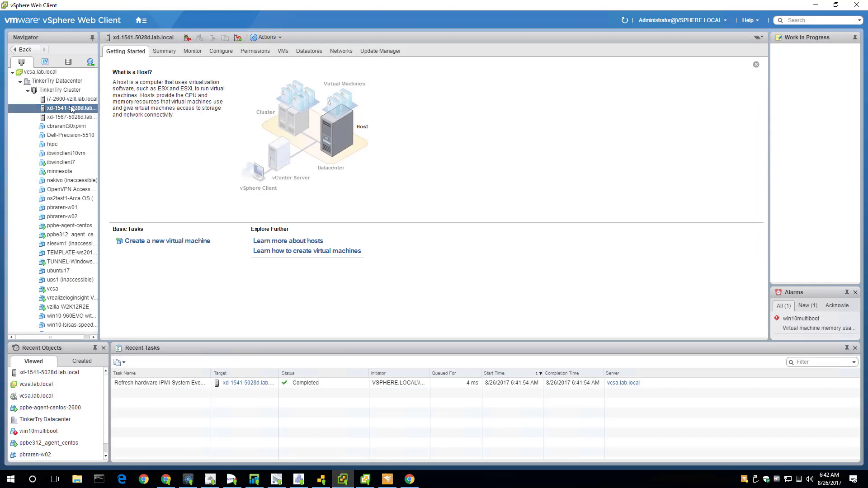
Step: Inspect the host's VM Startup/Shutdown edit dialog, keep Guest shutdown, cancel, and minimize the Web Client
{"action": "left_click", "coordinate": [222, 51]}
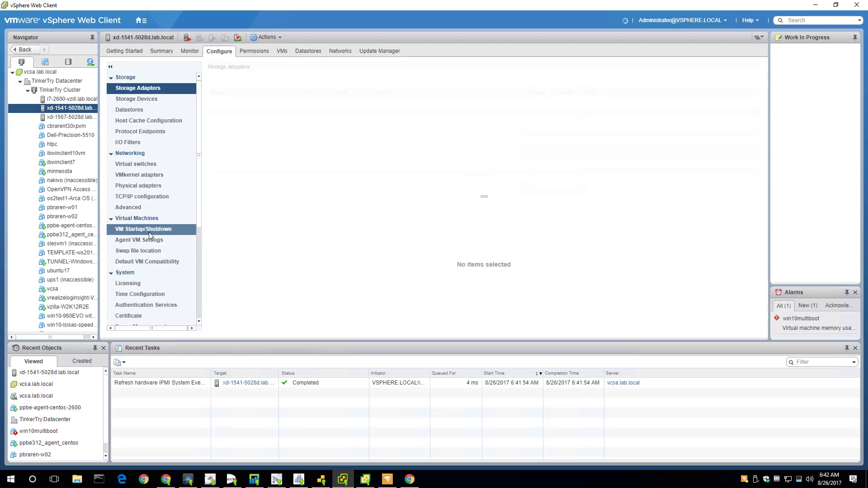
{"action": "left_click", "coordinate": [148, 231]}
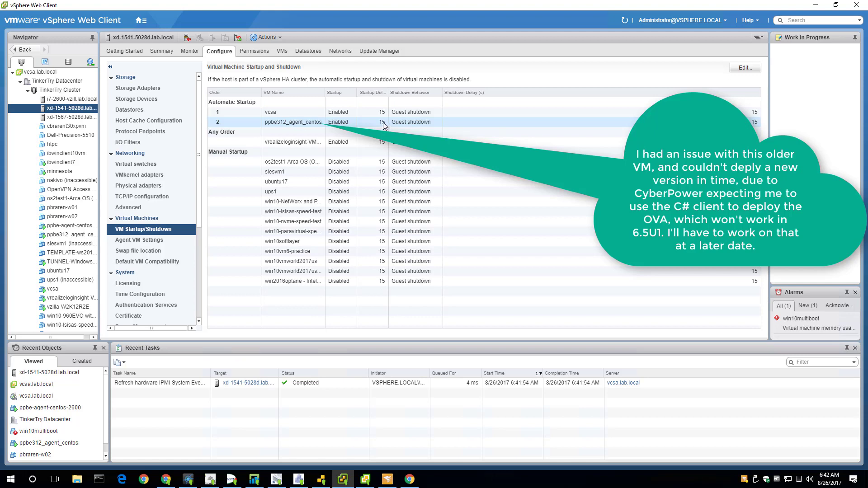
{"action": "left_click", "coordinate": [745, 67]}
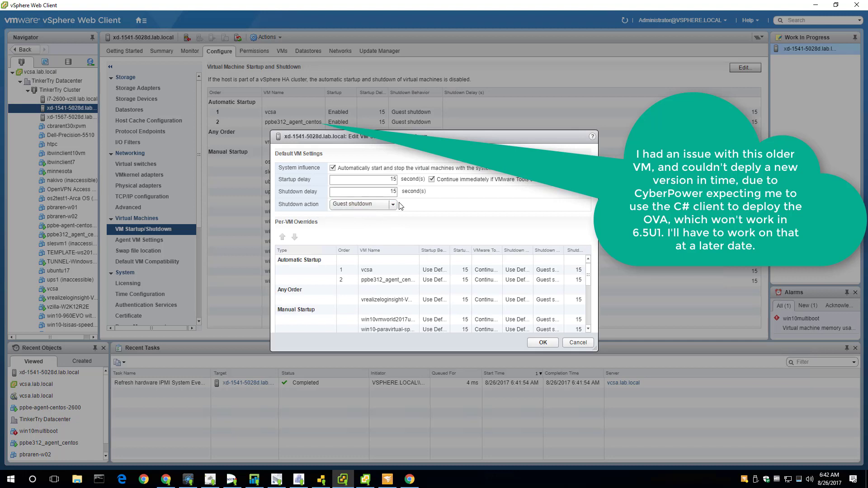
{"action": "left_click", "coordinate": [393, 205]}
{"action": "left_click", "coordinate": [438, 208]}
{"action": "left_click", "coordinate": [578, 342]}
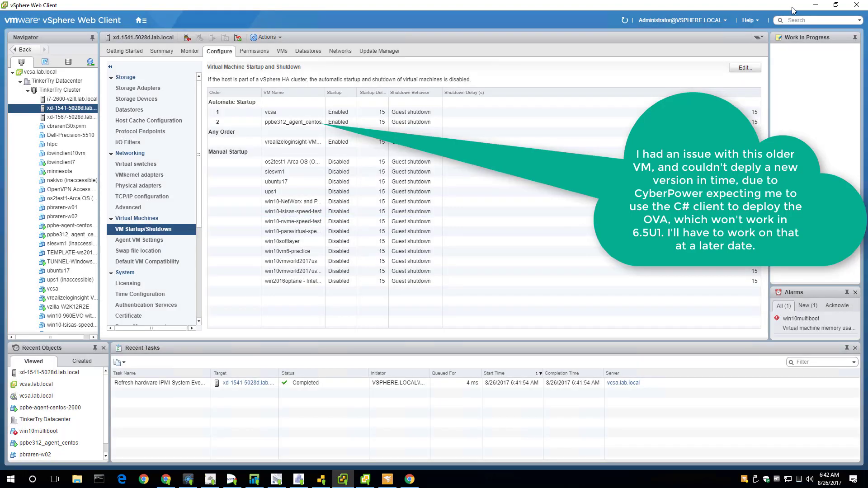
{"action": "left_click", "coordinate": [814, 5]}
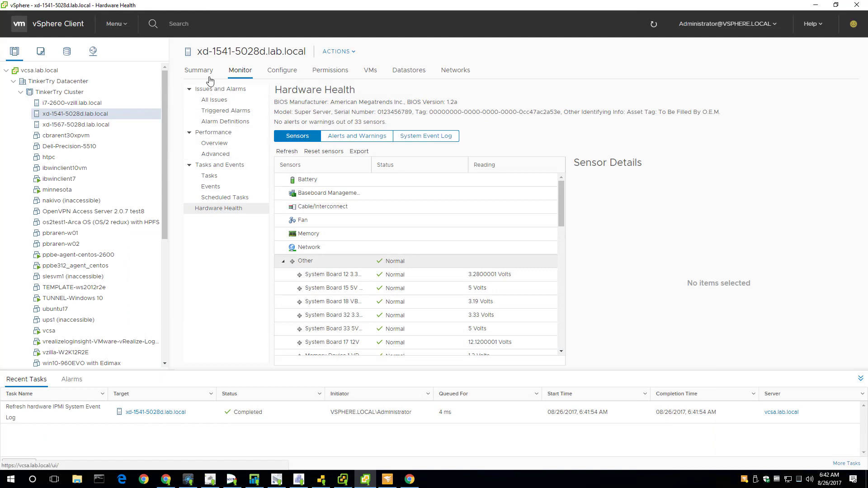
Step: Open Configure > VM Startup/Shutdown for host xd-1541-5028d.lab.local in vSphere Client
{"action": "left_click", "coordinate": [282, 71]}
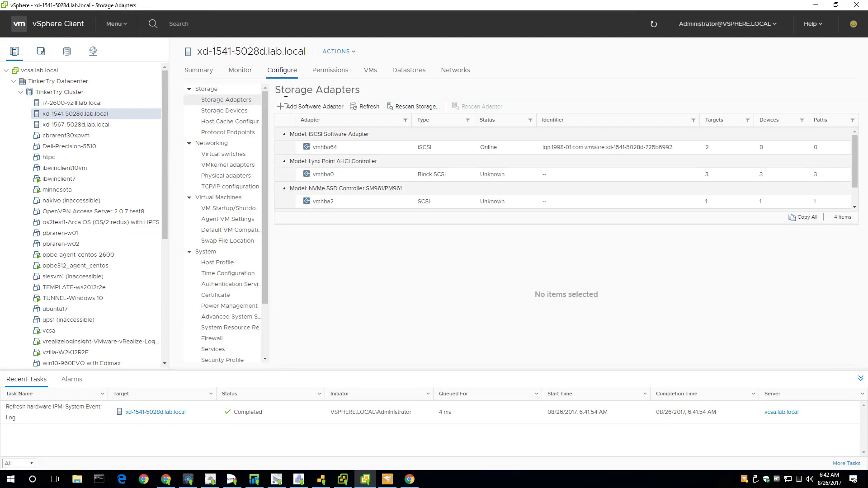
{"action": "left_click", "coordinate": [233, 208]}
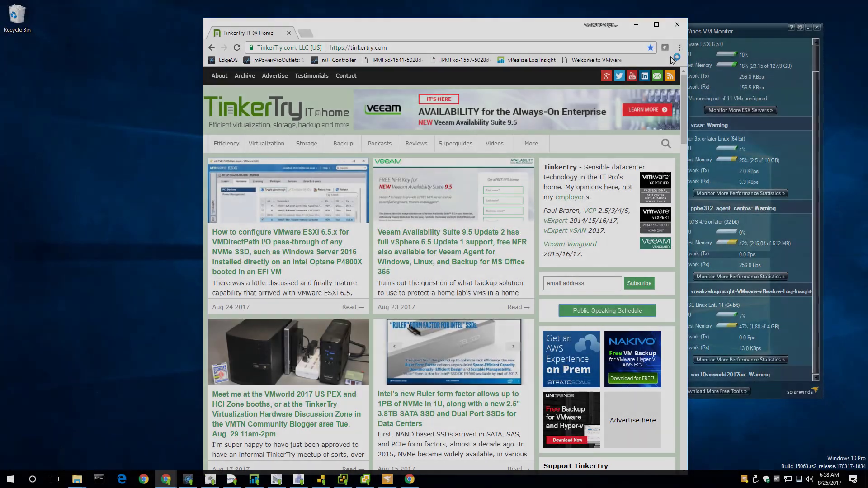
Step: Add a 'TinkerTry IT @ Home' desktop shortcut set to open as a window, then close Chrome
{"action": "left_click", "coordinate": [679, 47]}
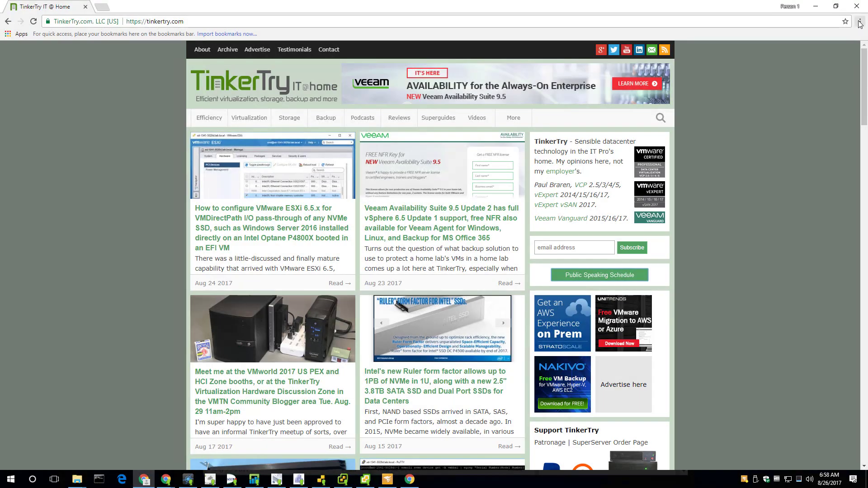
{"action": "left_click", "coordinate": [860, 21]}
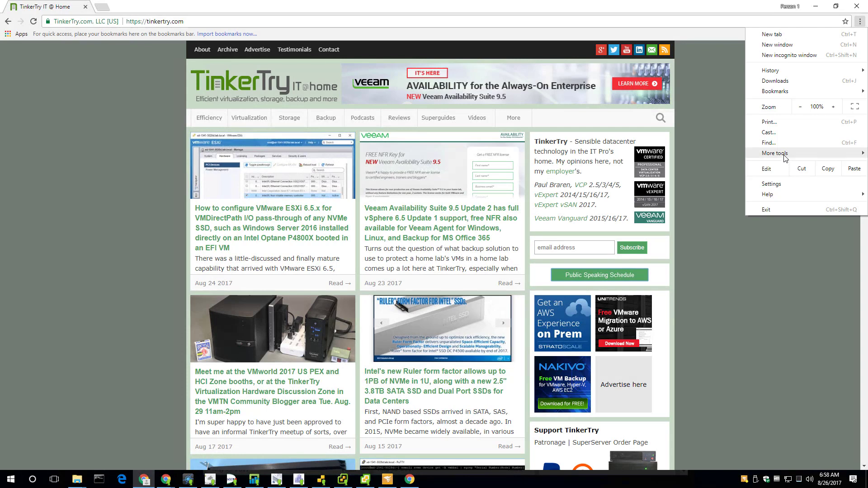
{"action": "mouse_move", "coordinate": [784, 158]}
{"action": "left_click", "coordinate": [676, 165]}
{"action": "left_click", "coordinate": [404, 86]}
{"action": "left_click", "coordinate": [465, 107]}
{"action": "left_click", "coordinate": [857, 6]}
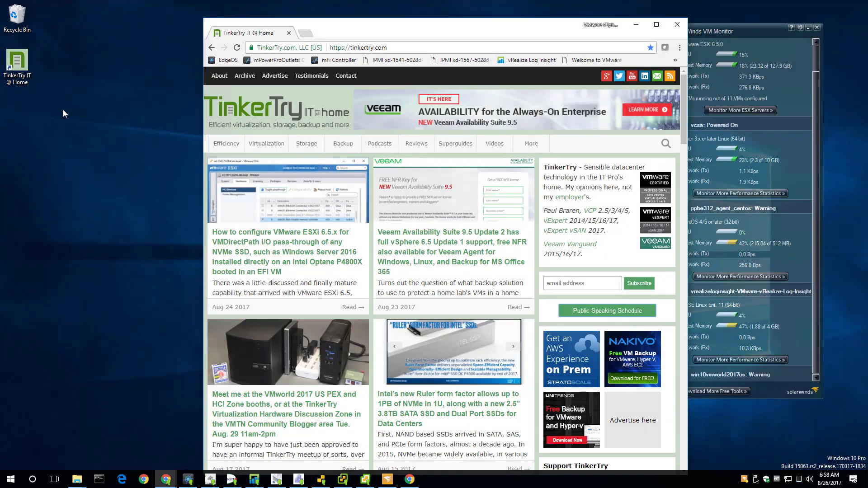
Step: Pin the TinkerTry shortcut to the taskbar and delete it from the desktop
{"action": "right_click", "coordinate": [23, 71]}
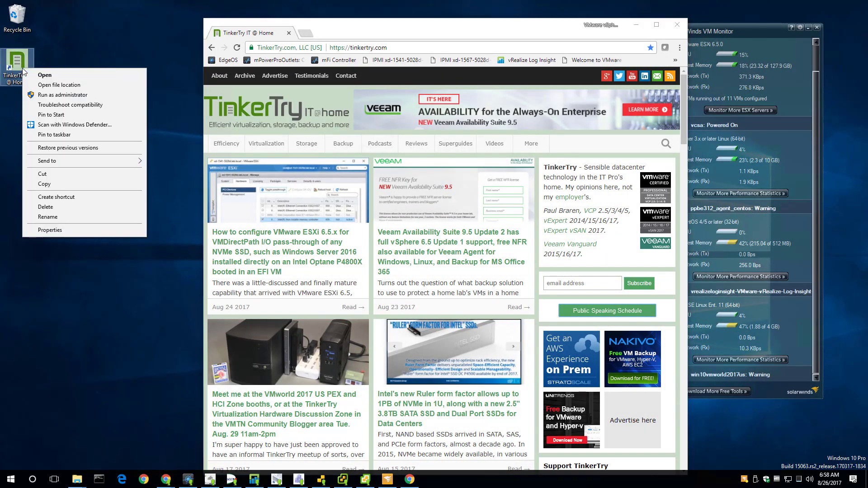
{"action": "left_click", "coordinate": [47, 134]}
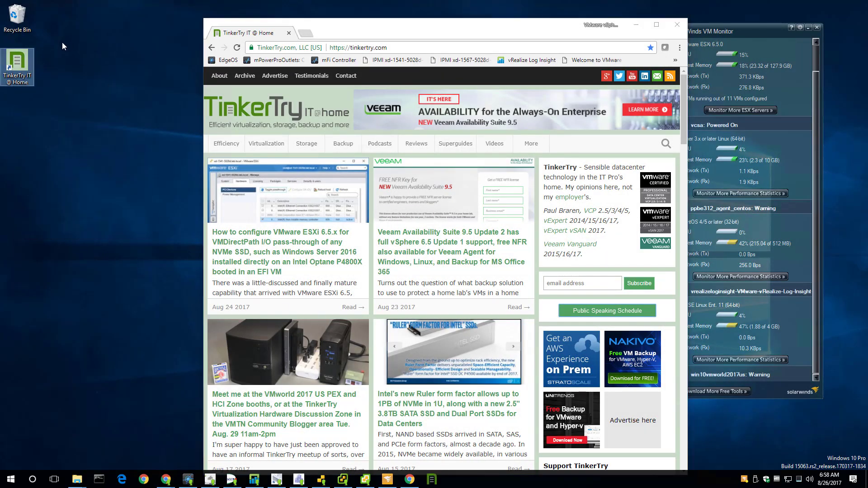
{"action": "right_click", "coordinate": [18, 51]}
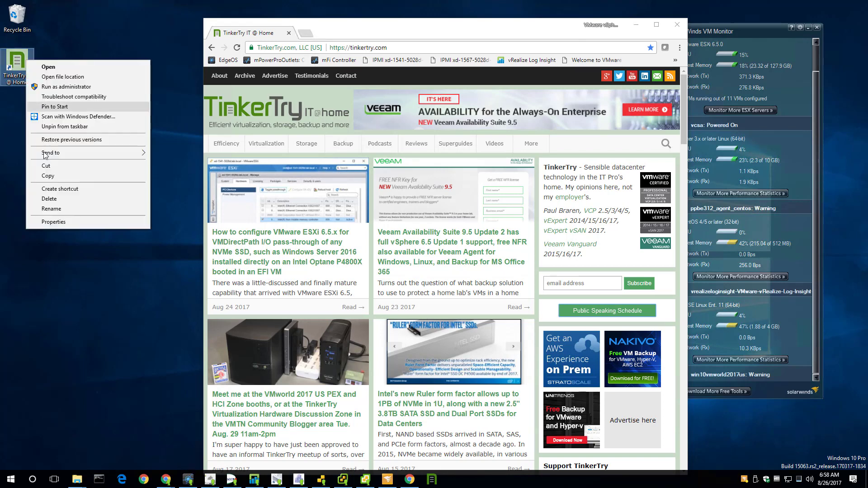
{"action": "left_click", "coordinate": [45, 201]}
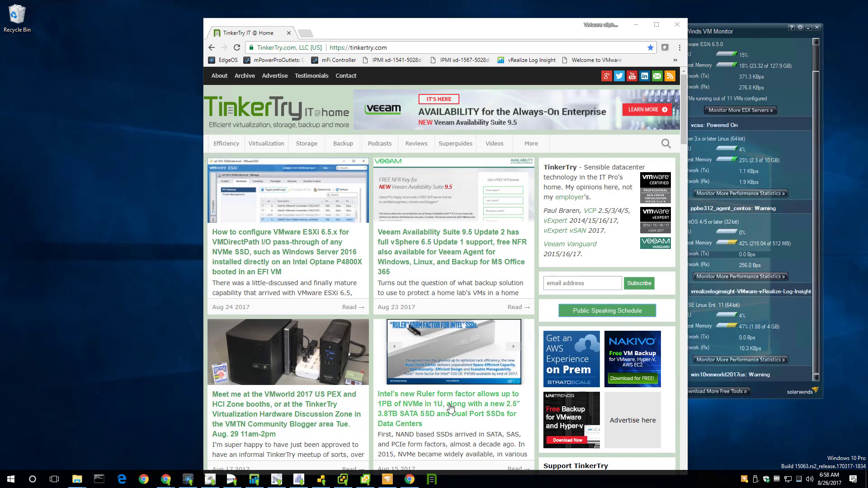
Step: Launch TinkerTry from the taskbar until it opens as a maximized app window, closing Chrome
{"action": "left_click", "coordinate": [432, 479]}
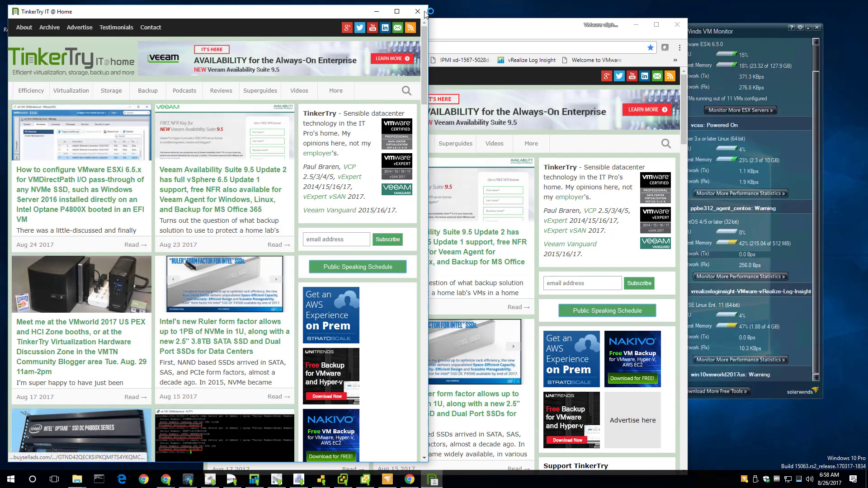
{"action": "left_click", "coordinate": [397, 12]}
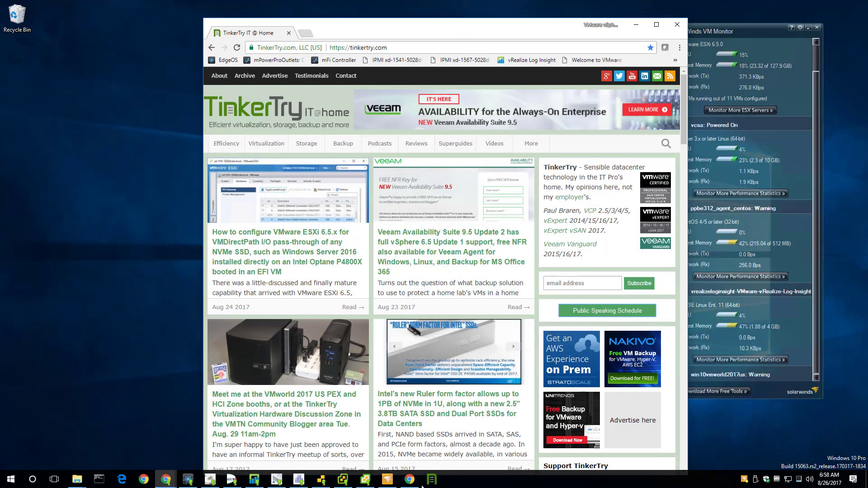
{"action": "left_click", "coordinate": [432, 479]}
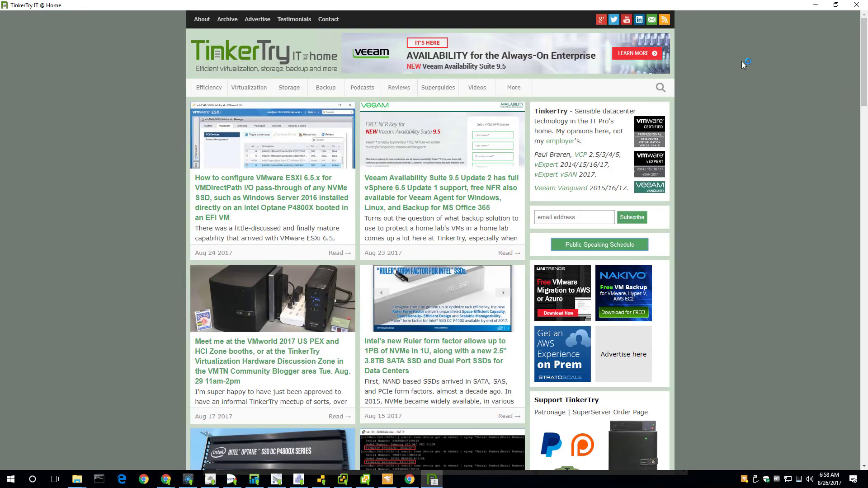
{"action": "left_click", "coordinate": [856, 5]}
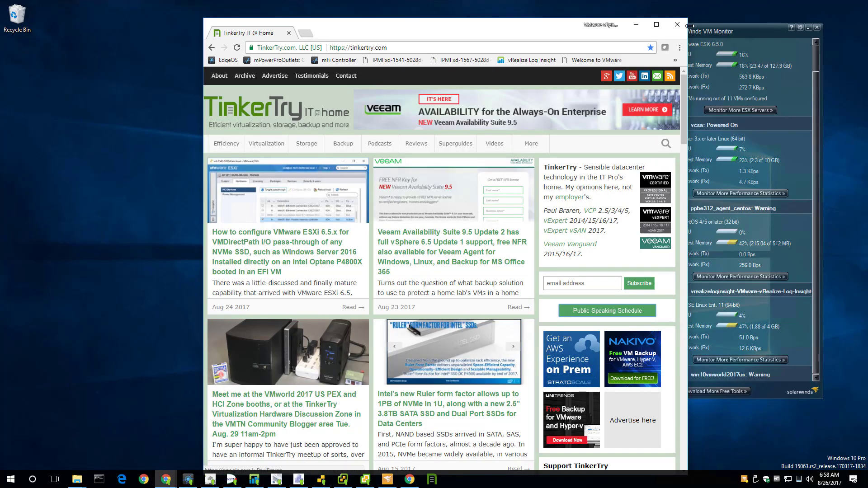
{"action": "left_click", "coordinate": [677, 25]}
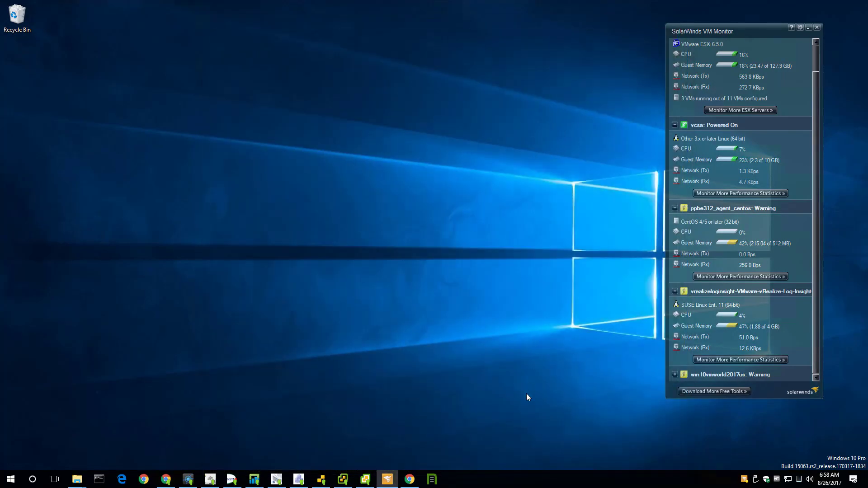
{"action": "left_click", "coordinate": [432, 480]}
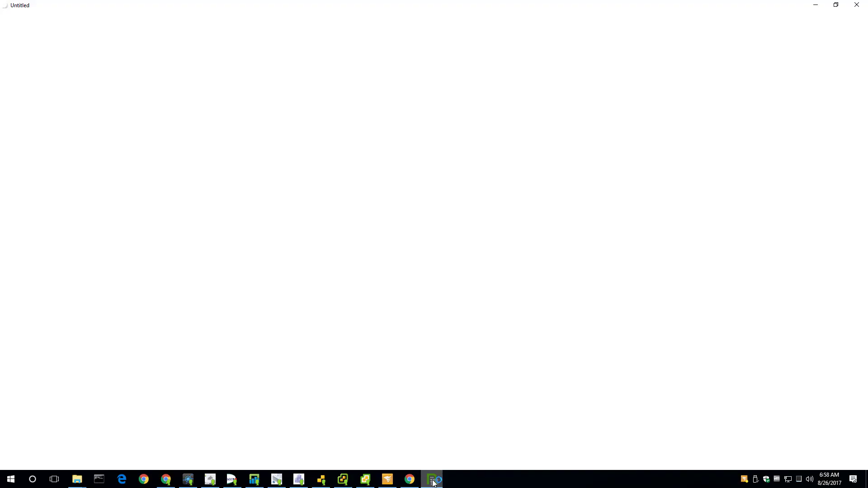